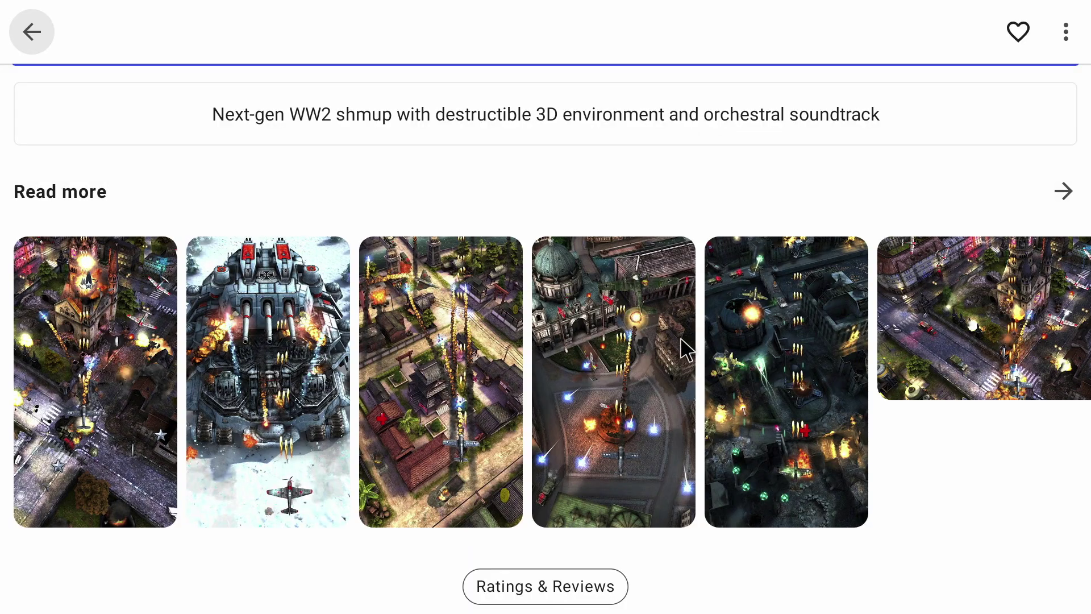
Subscribe to the TechFigure YouTube channel and set its notification bell to All.
left_click_drag(682, 348, 165, 350)
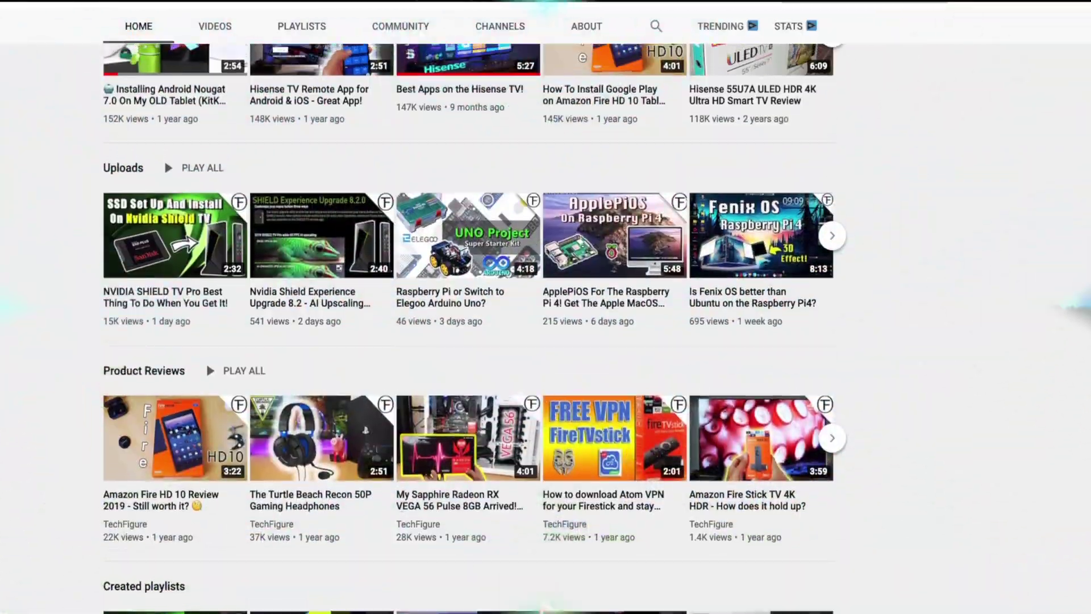
scroll(545, 341, "up", 3)
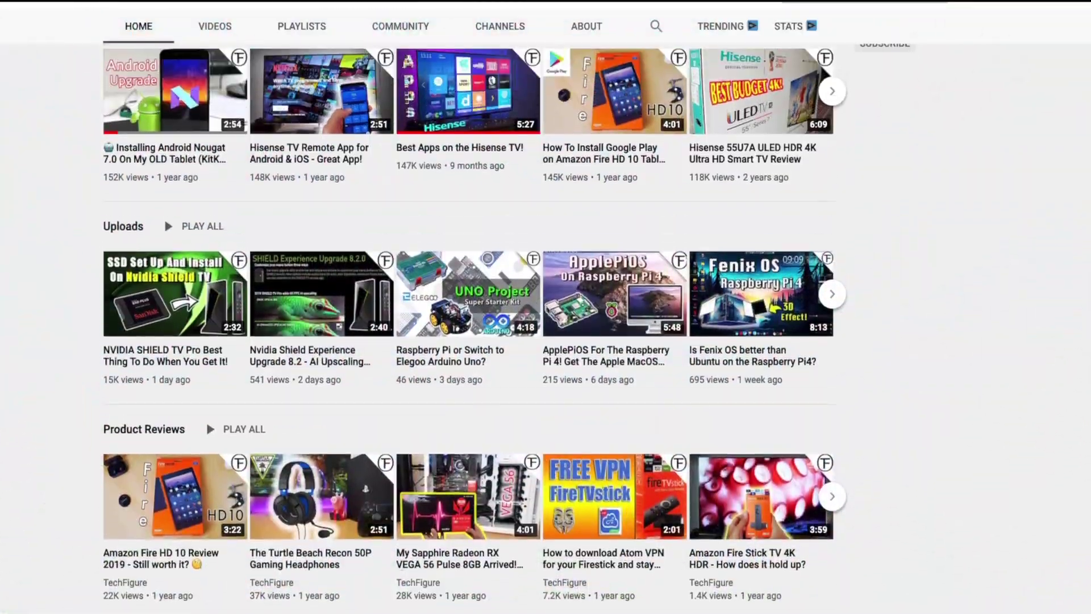
scroll(546, 341, "up", 4)
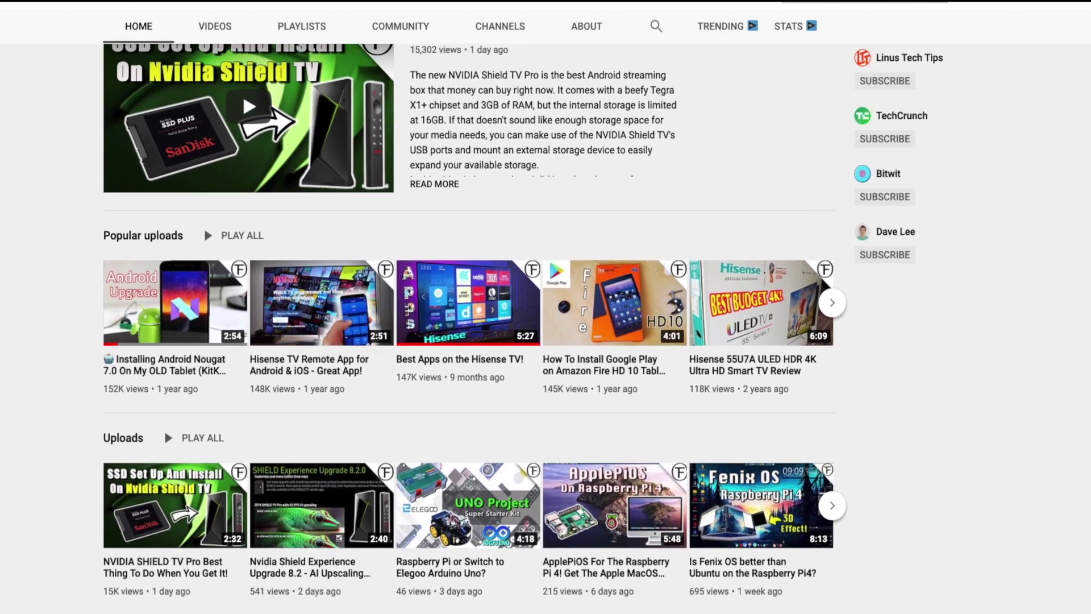
scroll(545, 341, "up", 3)
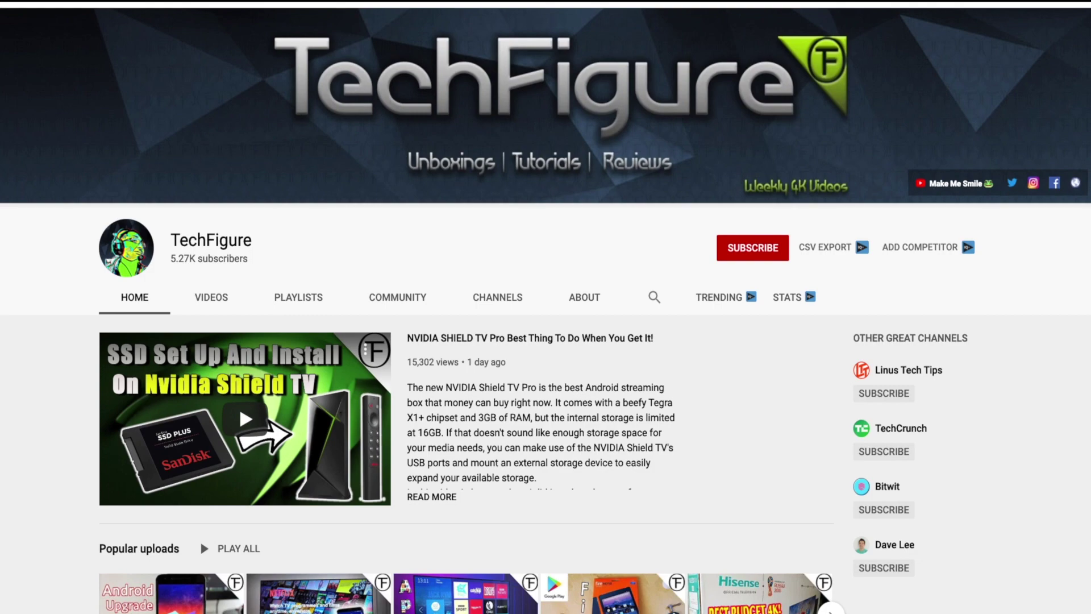
left_click(726, 243)
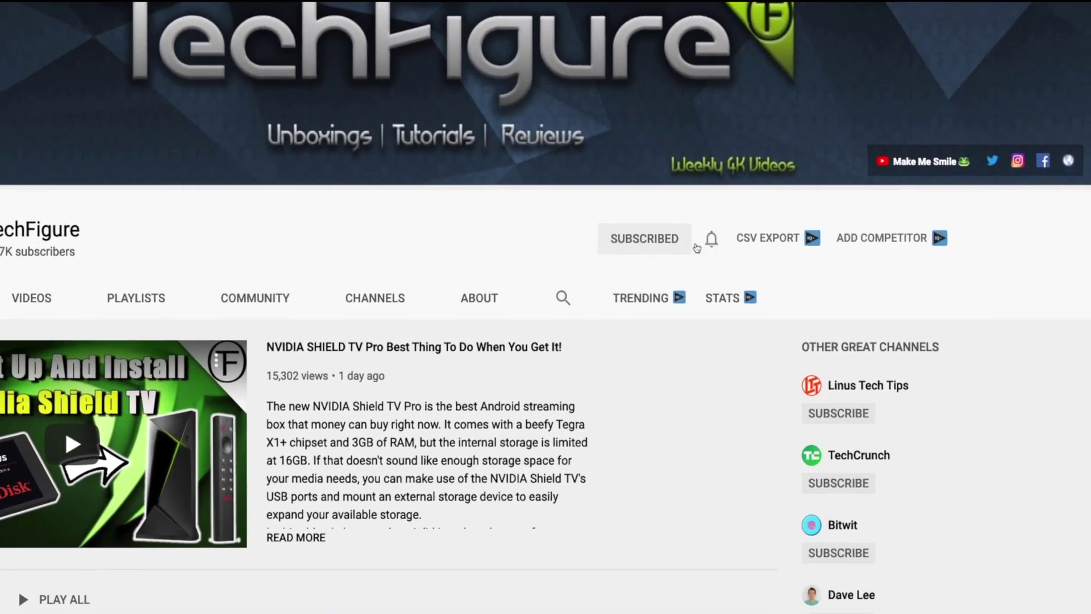
left_click(752, 244)
left_click(693, 276)
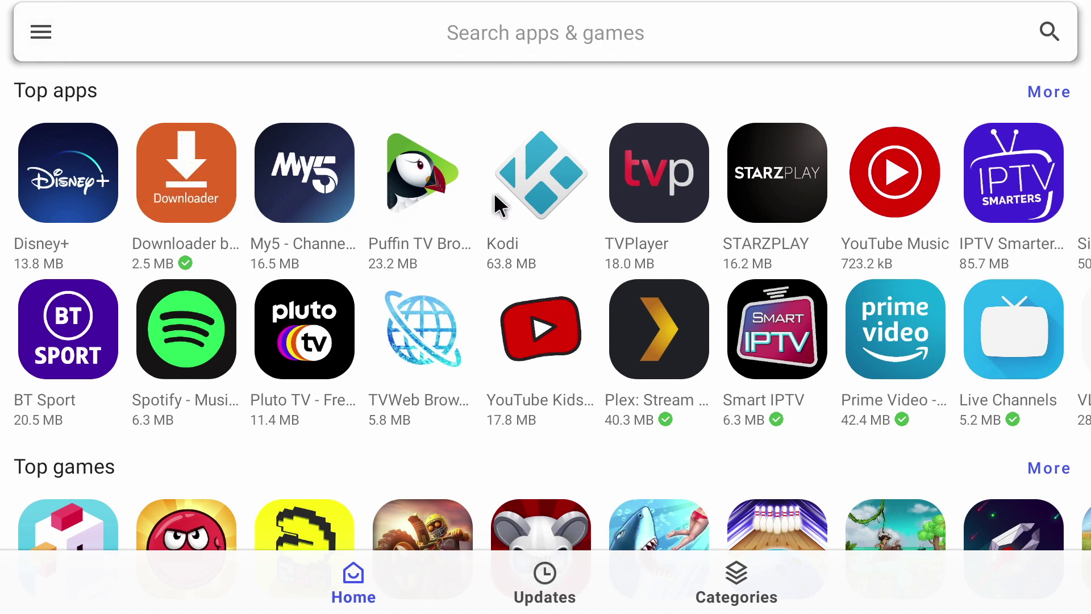
Browse Puffin TV Browser's details, then view the full Top games list and its filters.
left_click(424, 180)
scroll(536, 254, "down", 1)
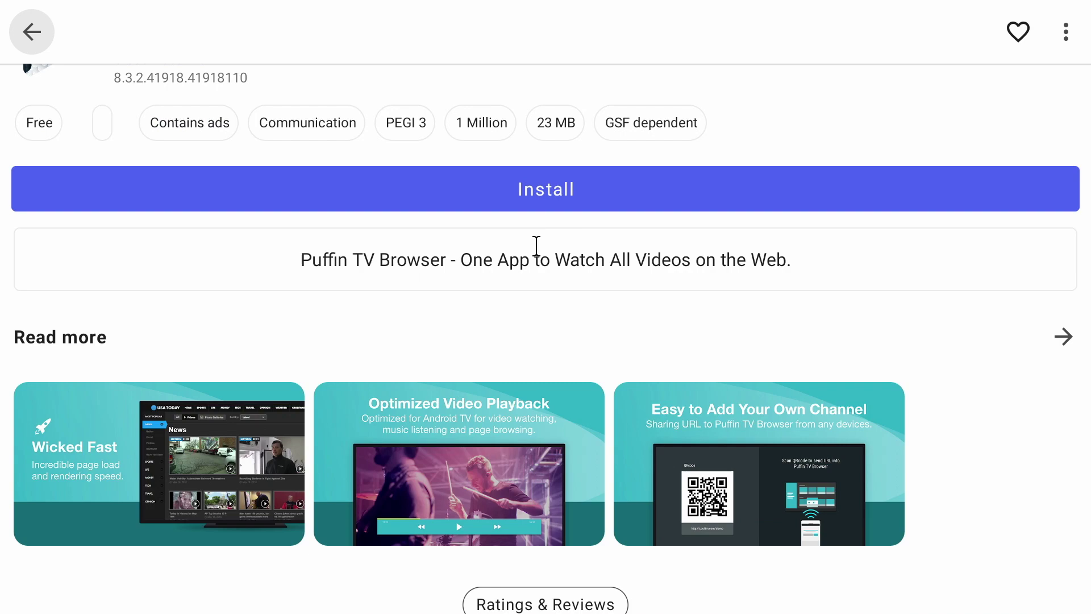
scroll(466, 221, "down", 4)
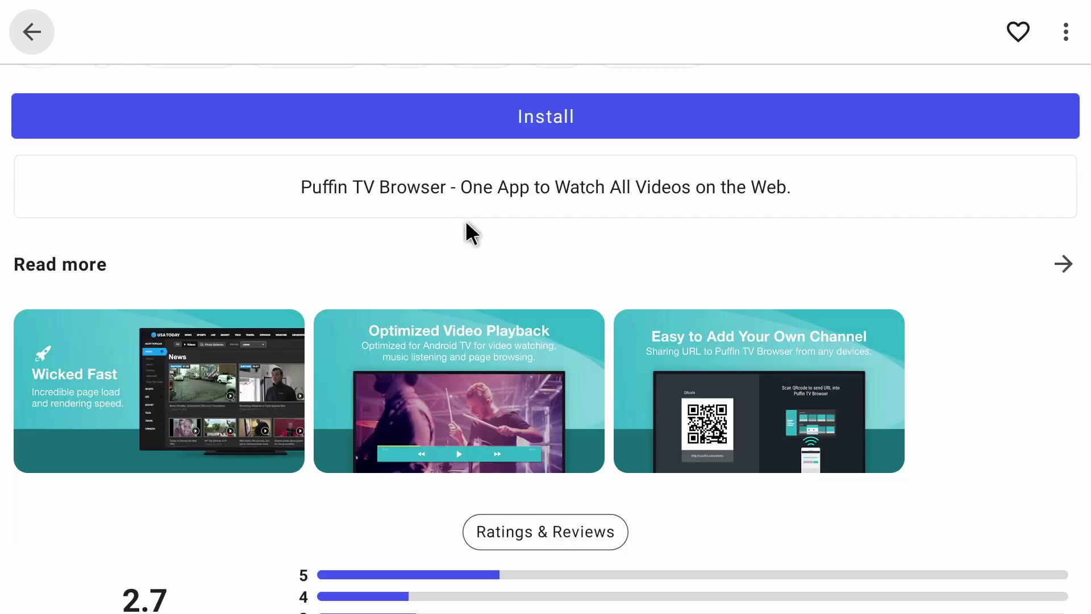
key("Escape")
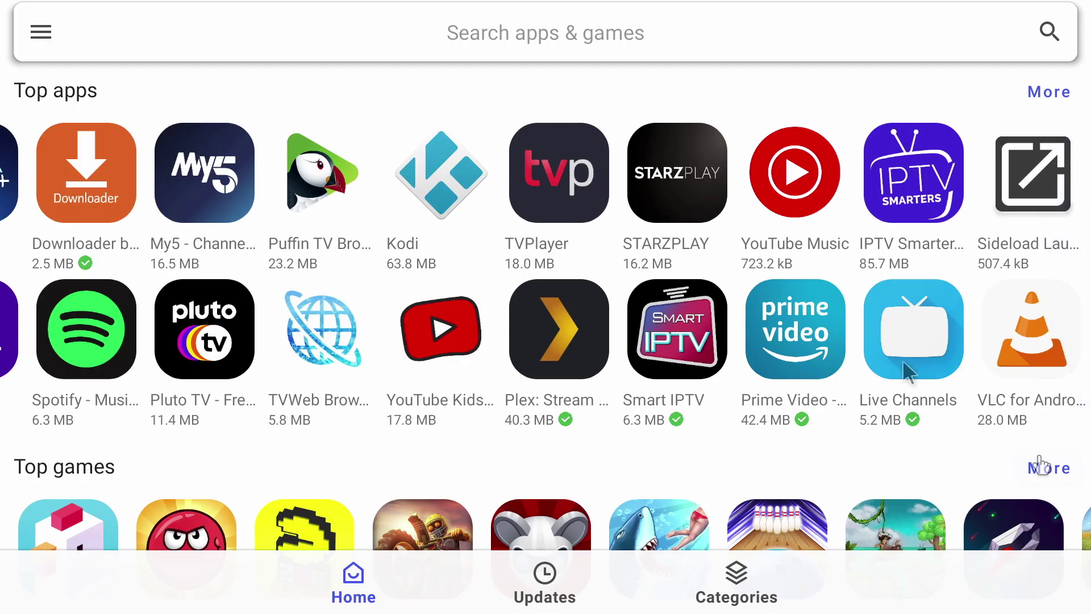
left_click(1043, 471)
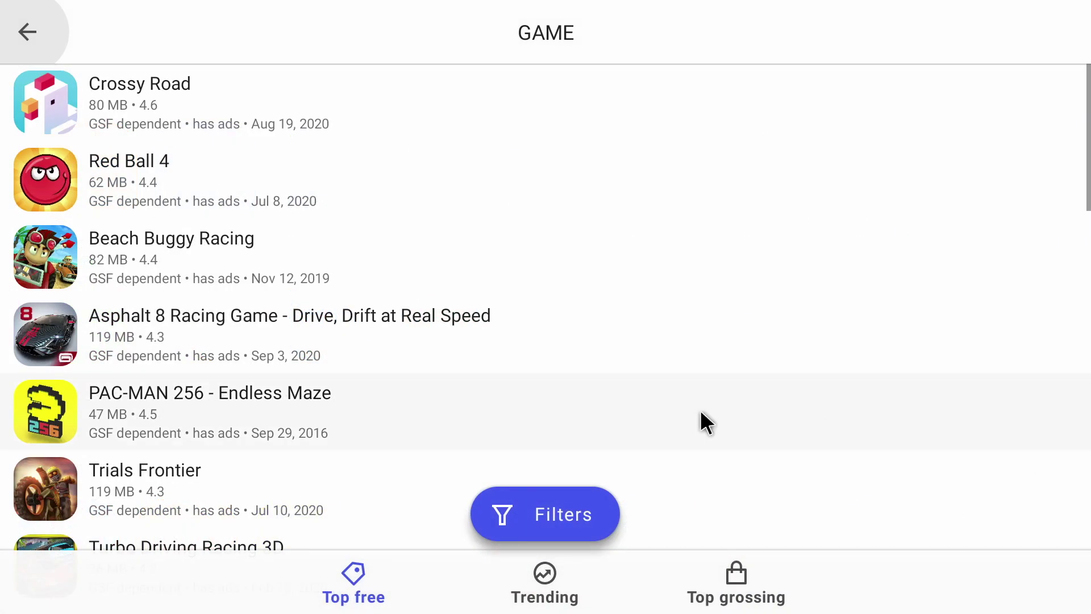
left_click(582, 514)
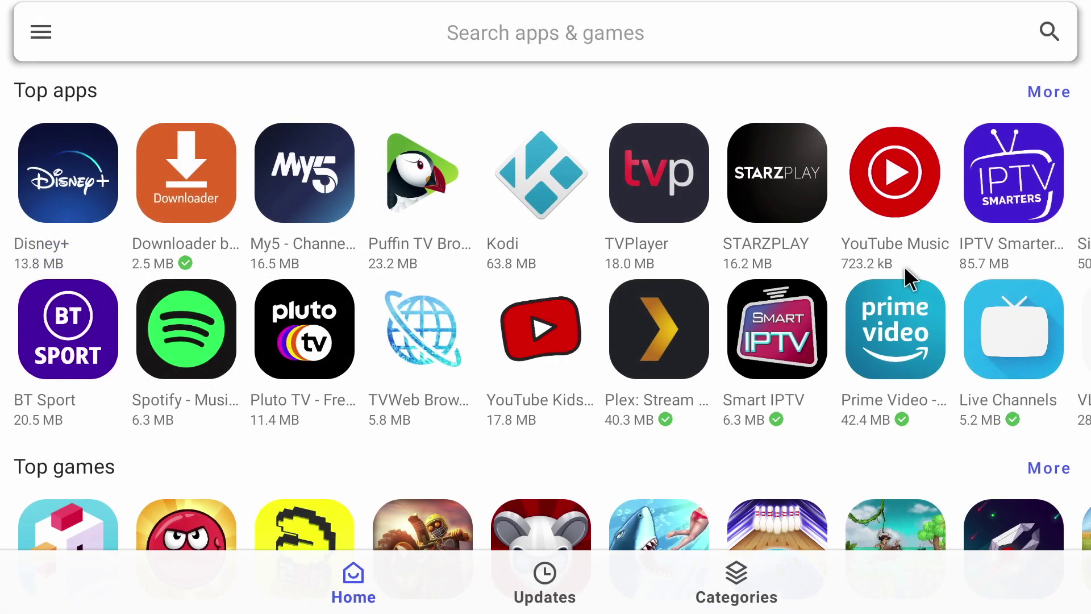
Search the store for angry birds and scroll the results, which show no real Angry Birds games.
left_click(769, 43)
type("angry birds")
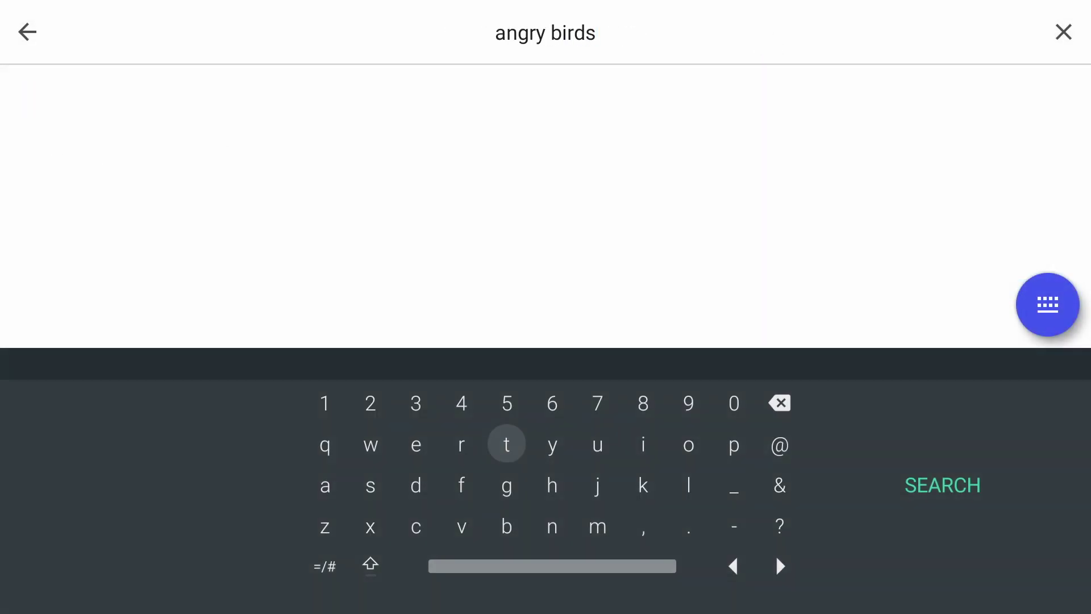
key("Right")
key("Right")
key("Right")
key("Right")
key("Right")
key("Right")
key("Right")
key("Return")
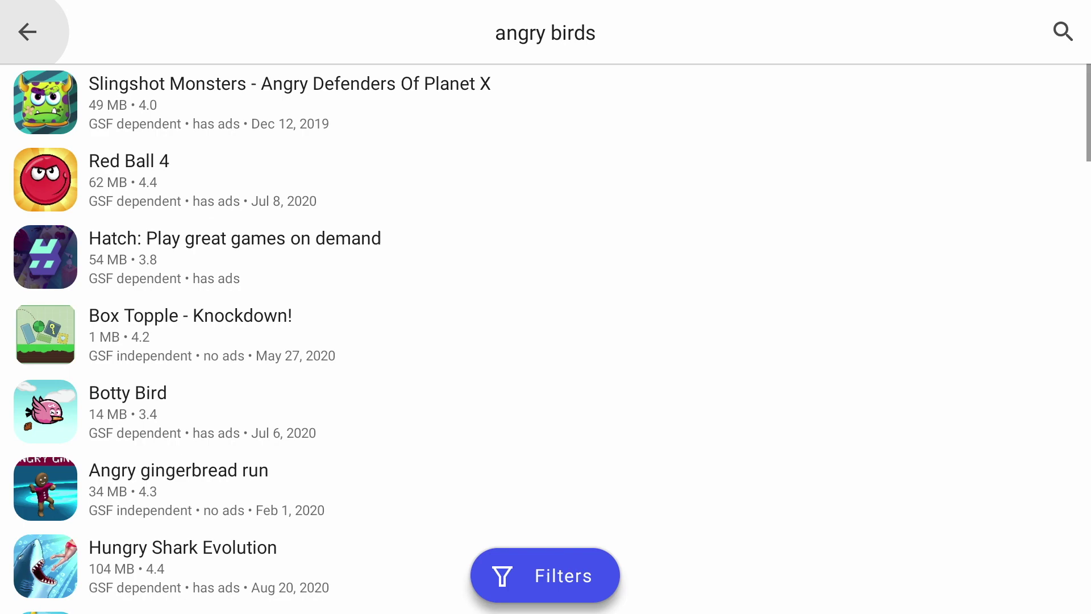
key("Down")
key("Down")
key("Down")
key("Down")
key("Down")
key("Down")
key("Down")
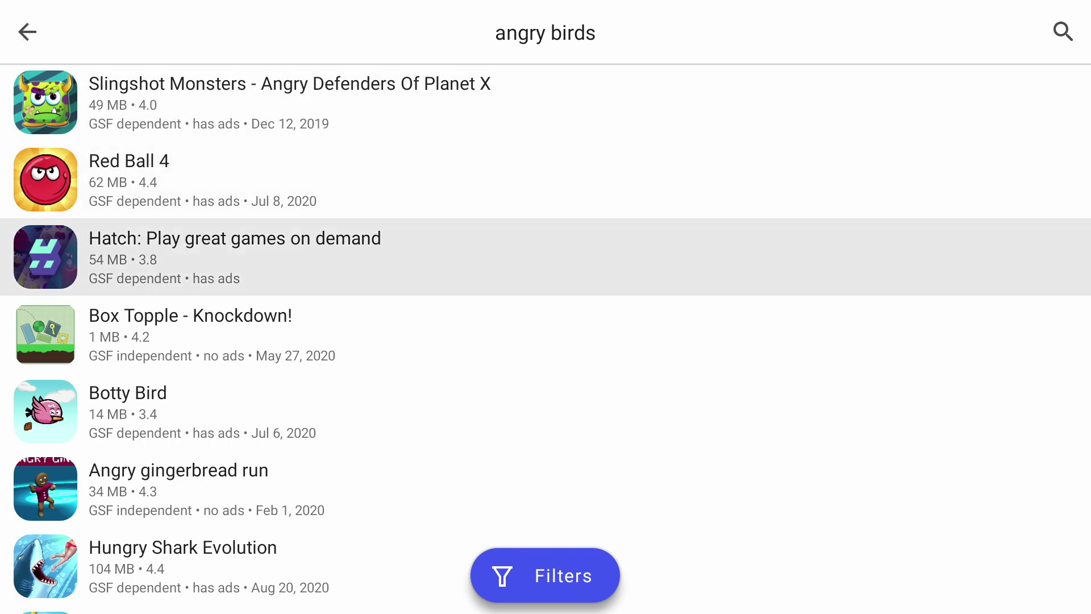
key("Down")
key("Down")
key("Down")
key("Down")
key("Down")
key("Down")
key("Down")
key("Down")
key("Down")
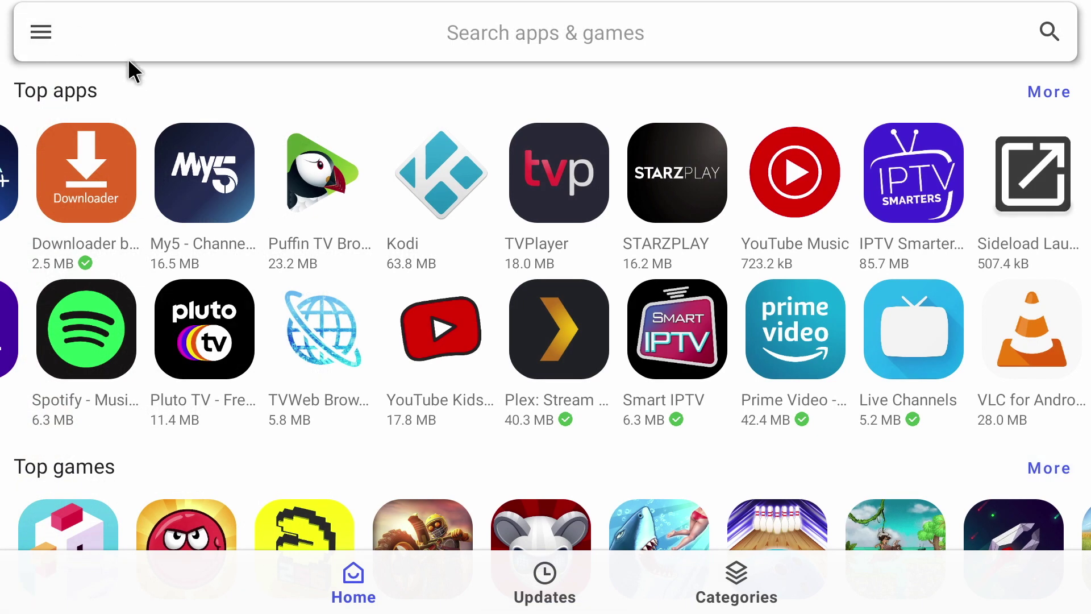
In Spoof device settings, tick Google Pixel 2 (API 27) in the device list.
left_click(44, 38)
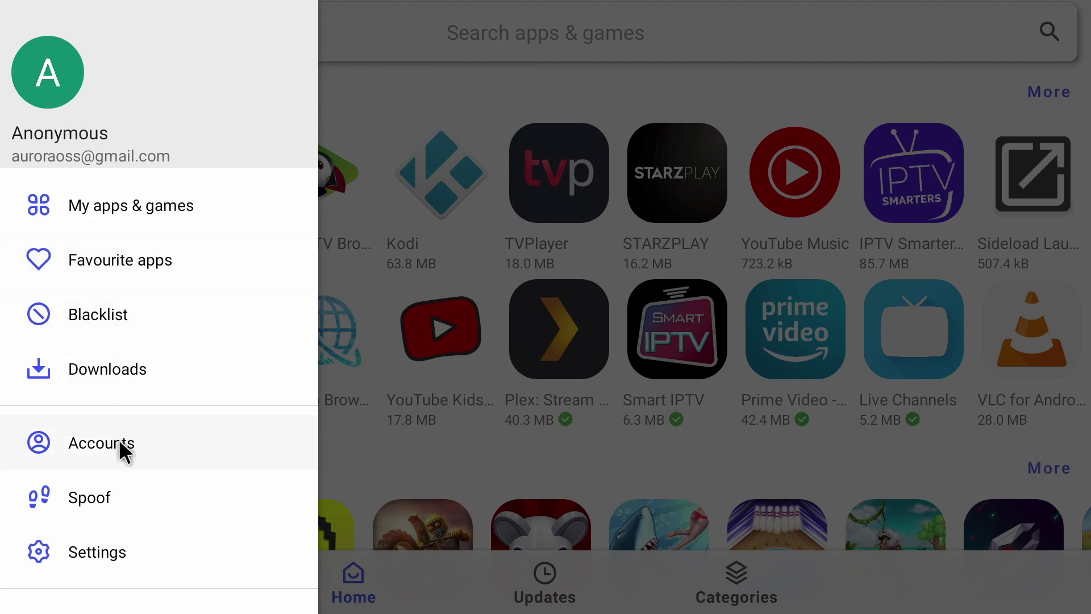
left_click(122, 494)
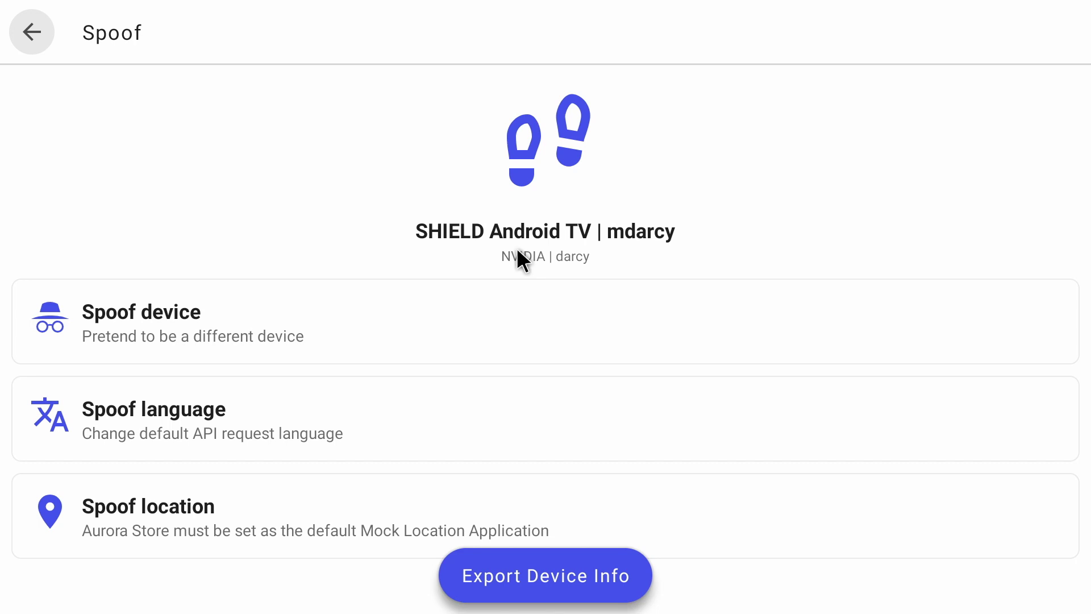
left_click(302, 326)
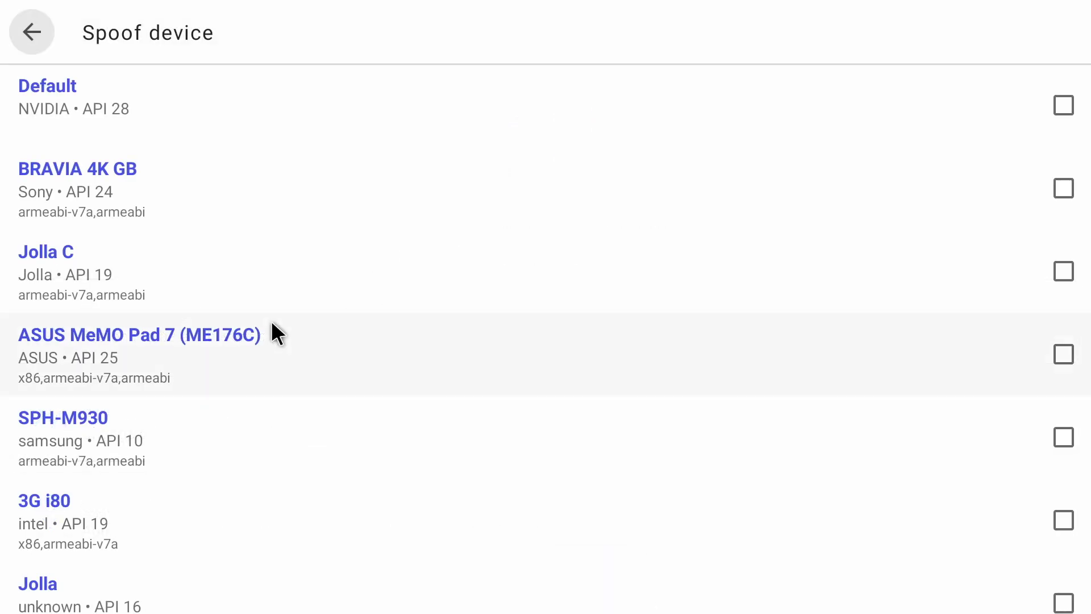
scroll(293, 264, "down", 10)
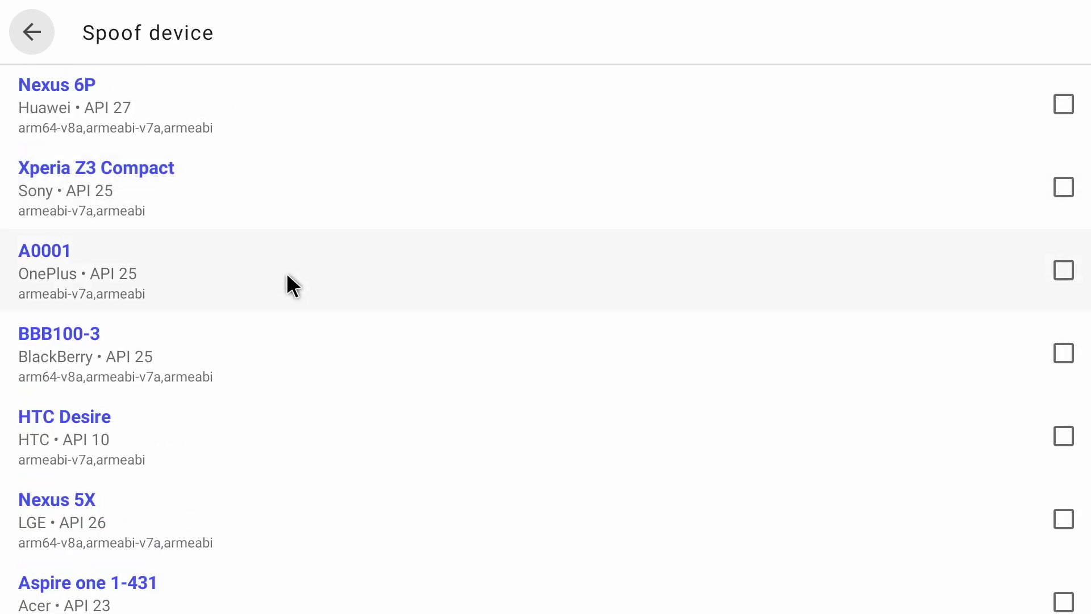
scroll(287, 284, "down", 10)
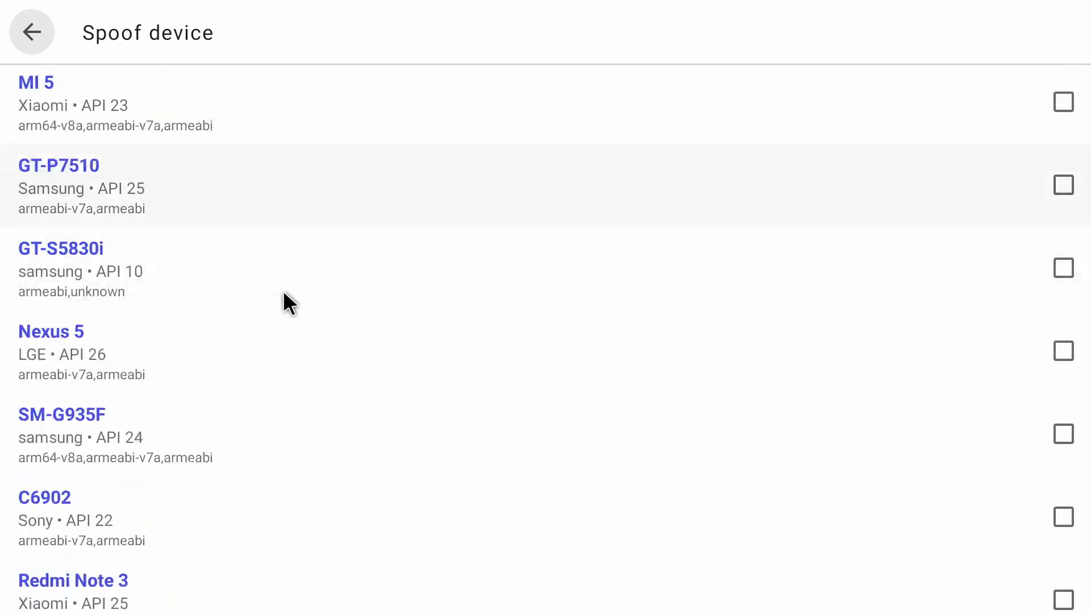
scroll(286, 300, "down", 6)
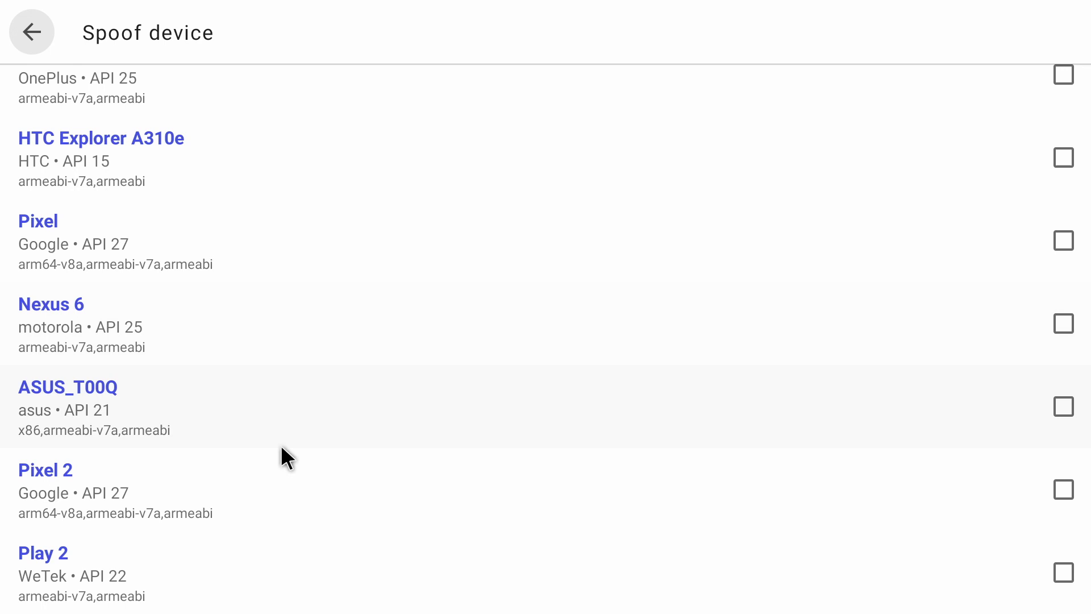
left_click(268, 475)
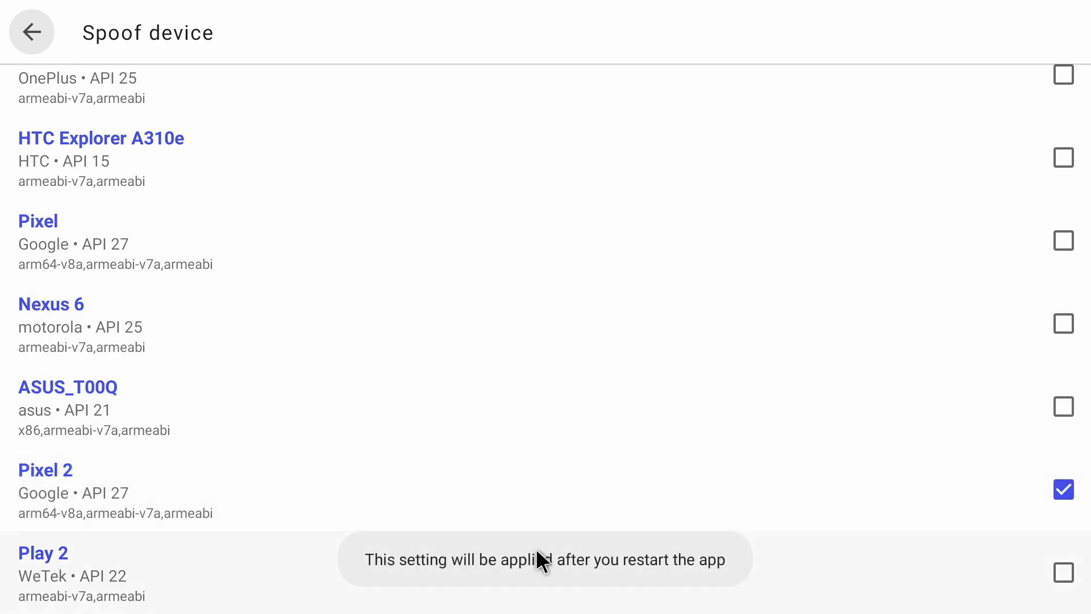
scroll(385, 536, "up", 1)
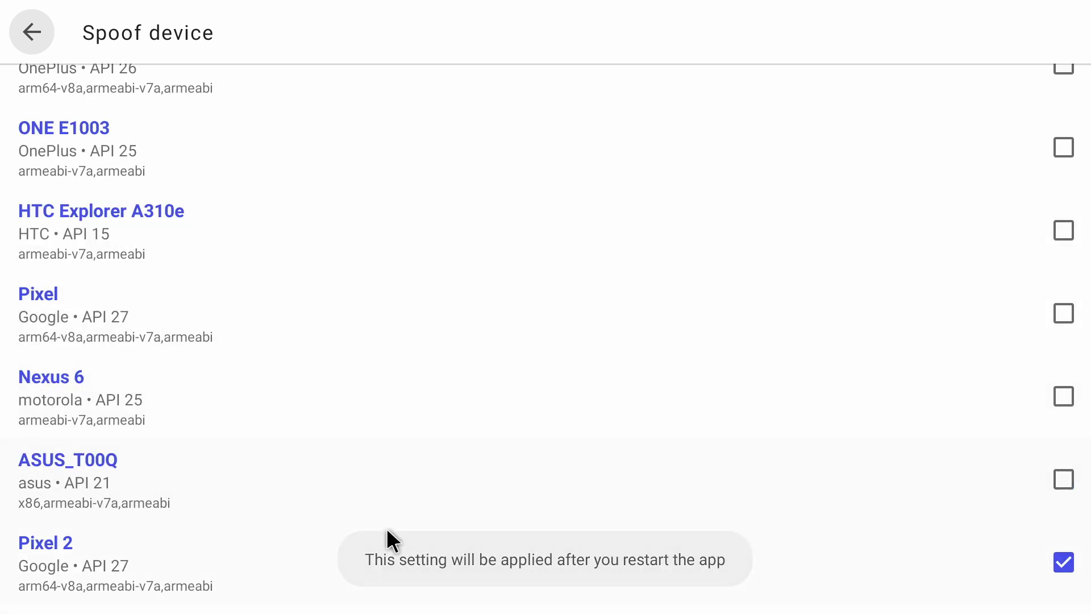
Log out of the anonymous account in Accounts and log back in anonymously.
left_click(29, 42)
left_click(26, 39)
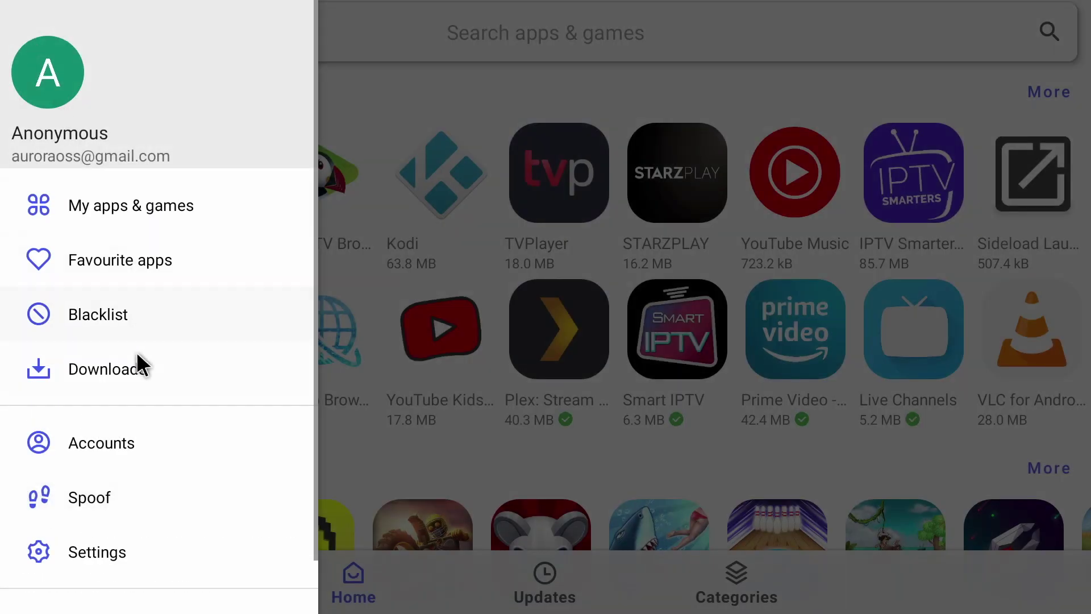
left_click(128, 432)
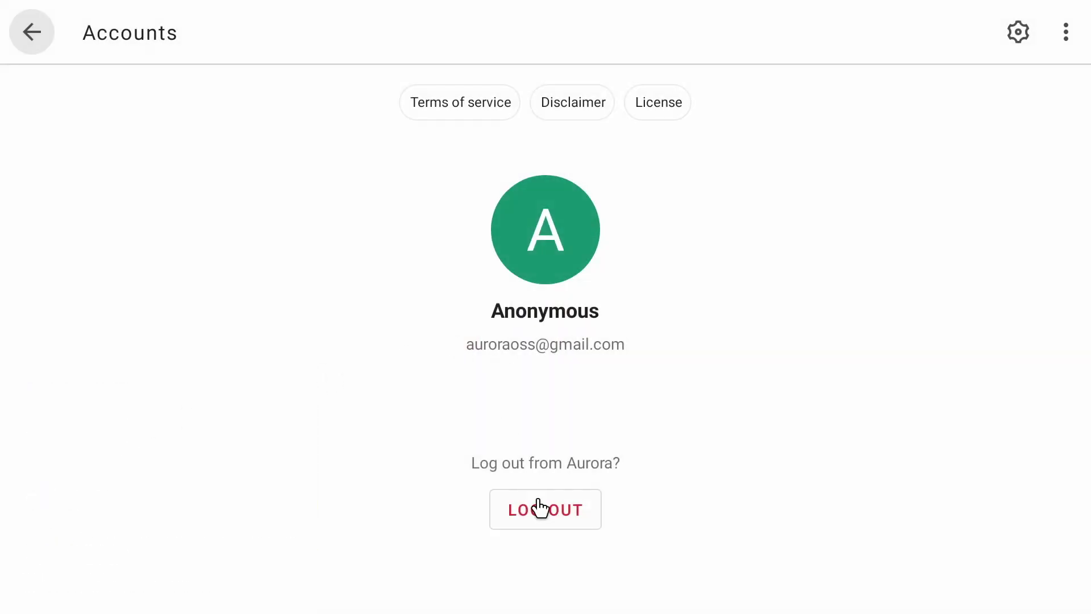
left_click(540, 508)
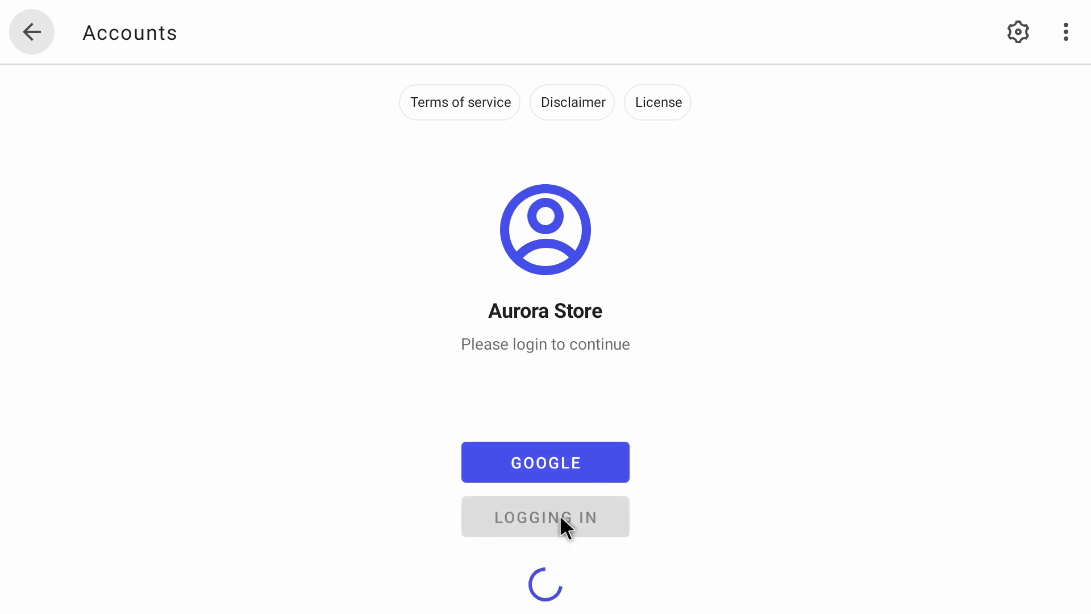
left_click(33, 32)
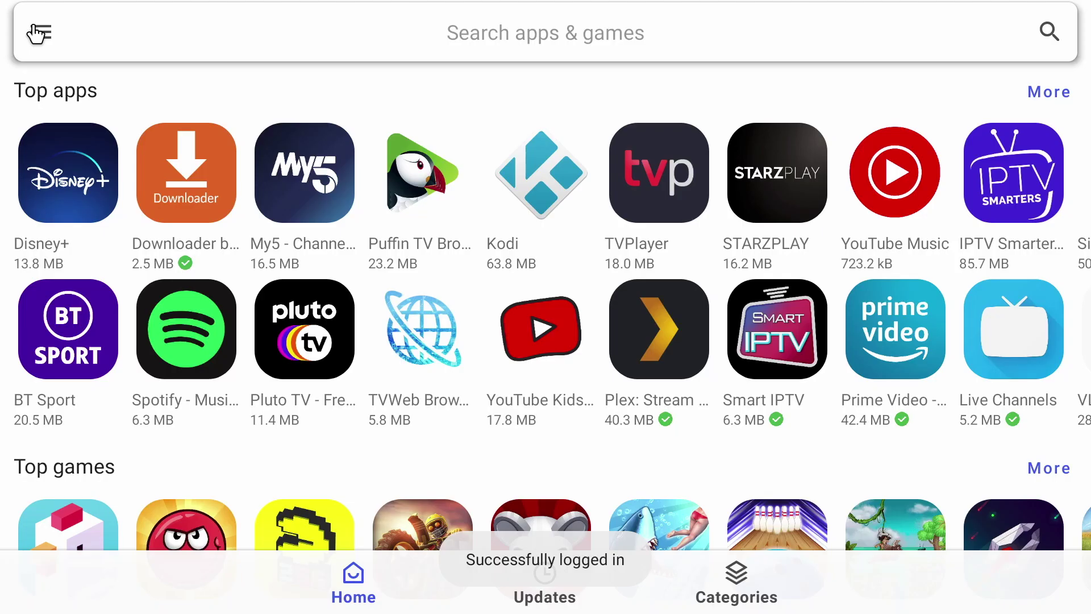
Confirm the Spoof settings now show Google Pixel 2.
left_click(33, 32)
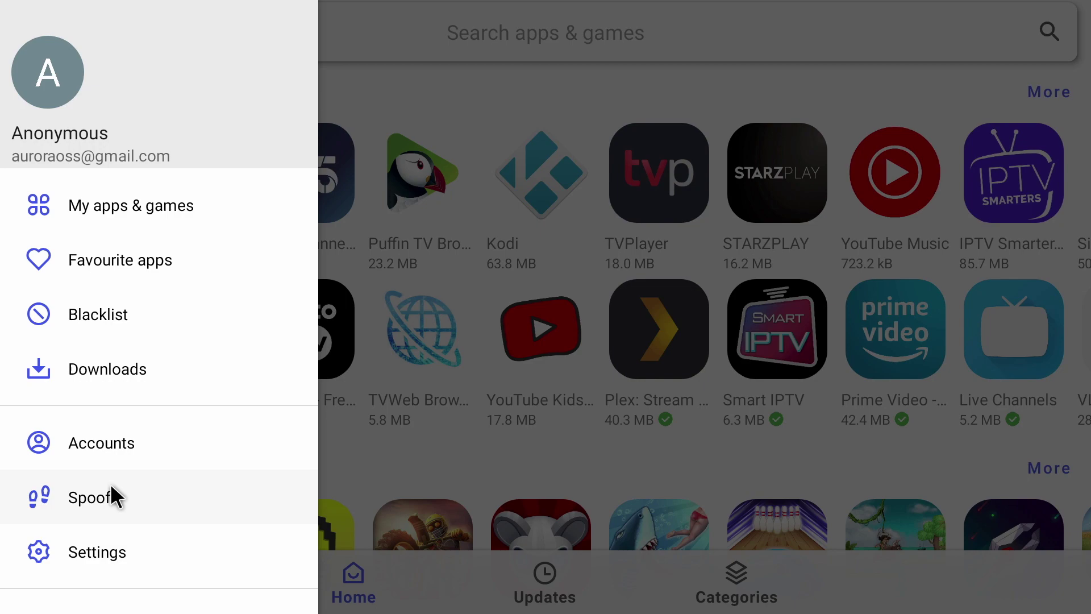
left_click(114, 496)
right_click(443, 216)
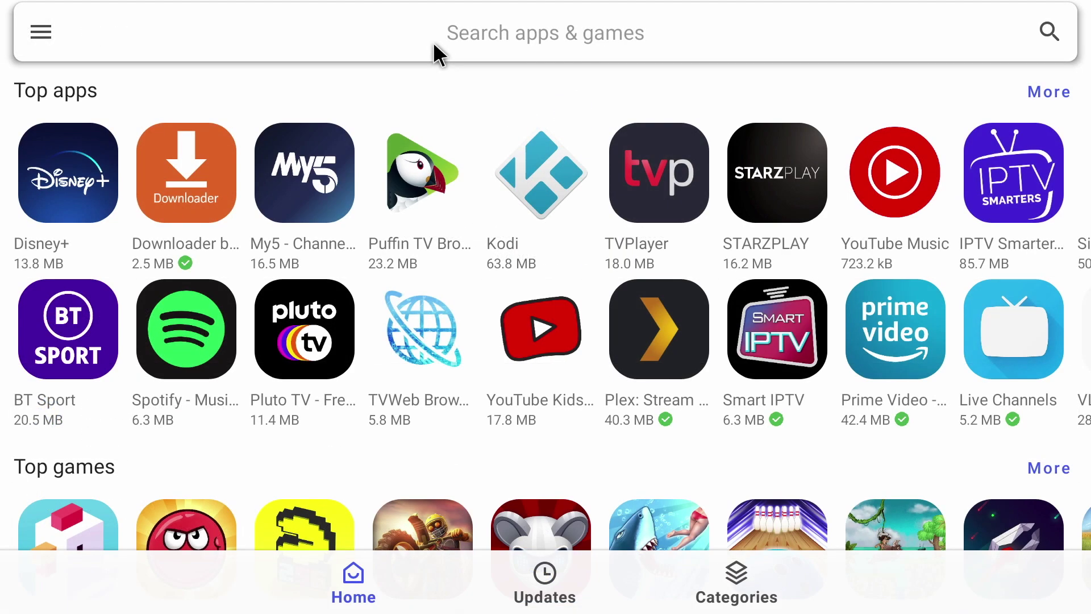
Search for angry birds to list the real Angry Birds games.
left_click(438, 47)
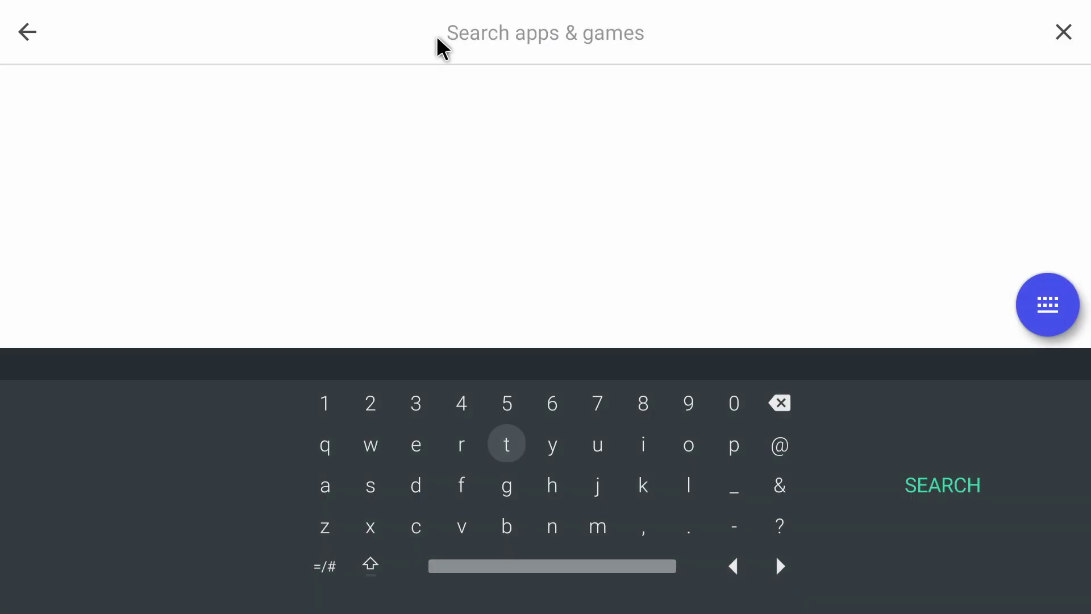
type("angry")
left_click(276, 111)
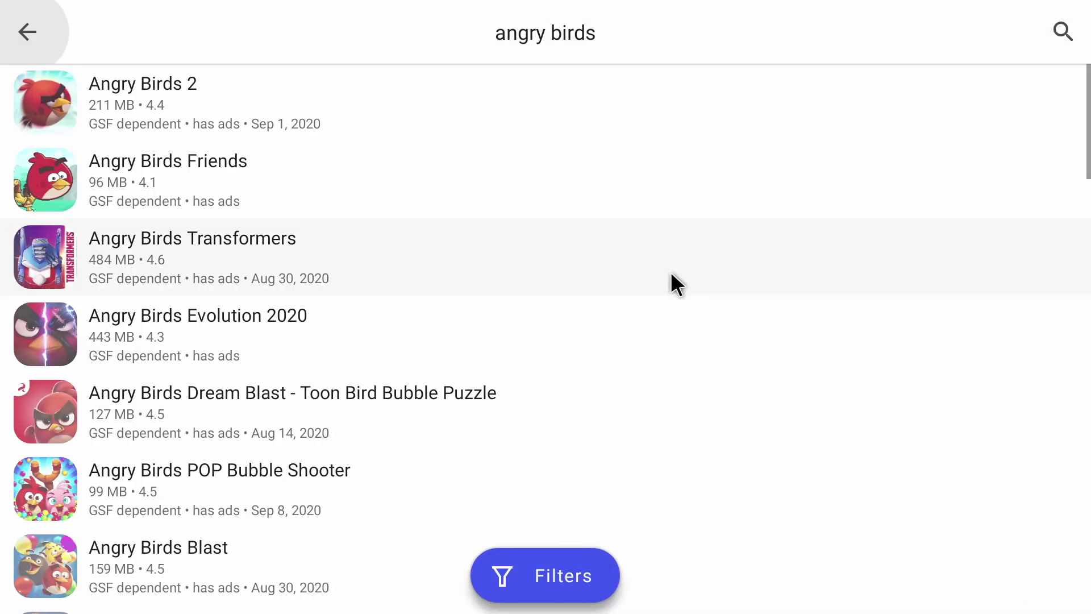
Install Angry Birds 2, launch it and fling the red bird at the pigs' tower.
left_click(268, 122)
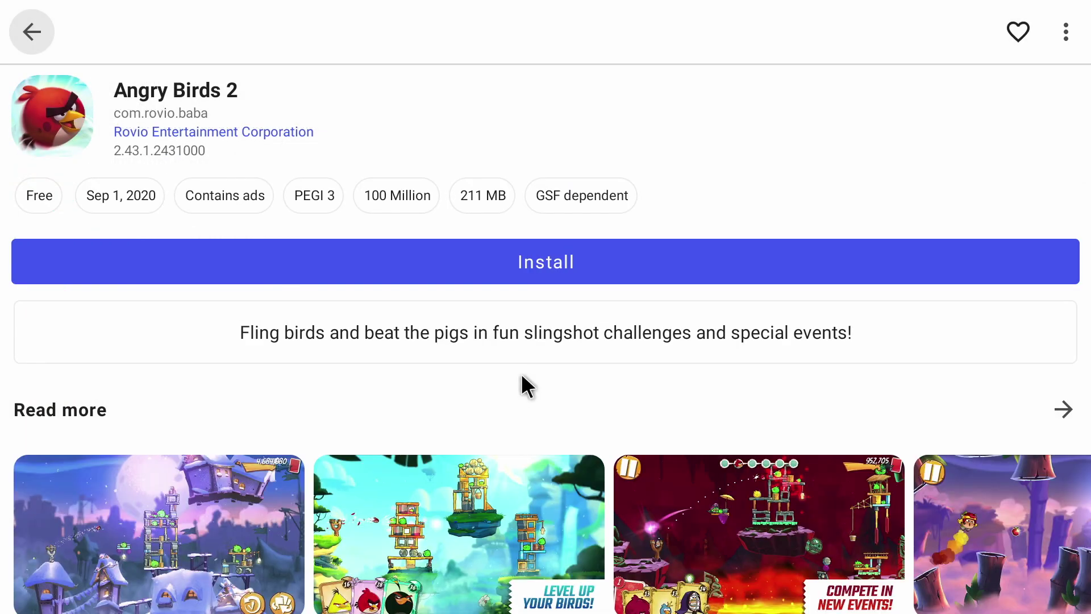
left_click(589, 257)
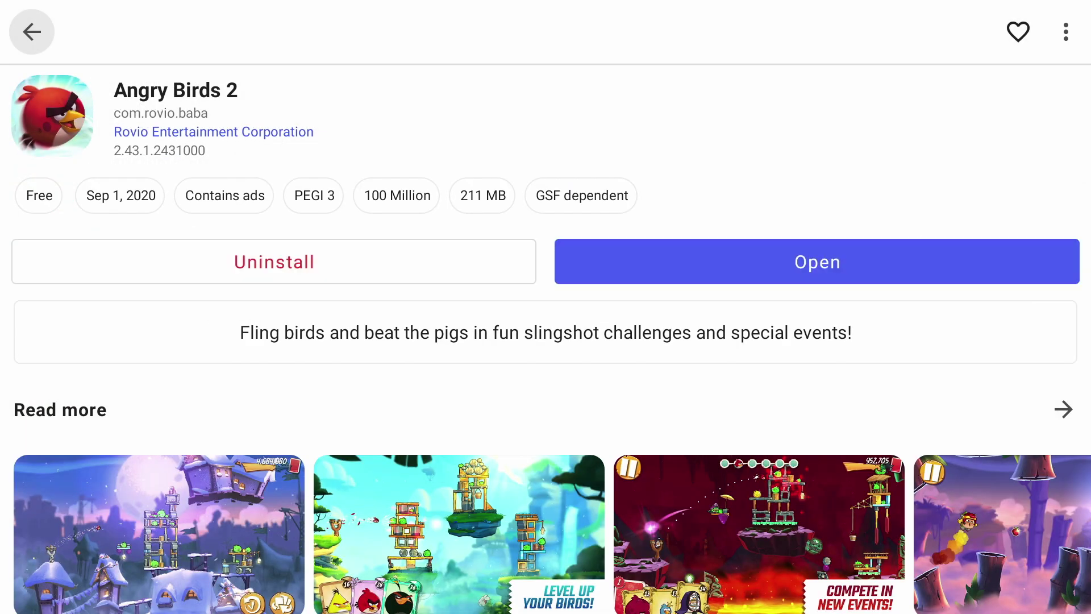
left_click(832, 274)
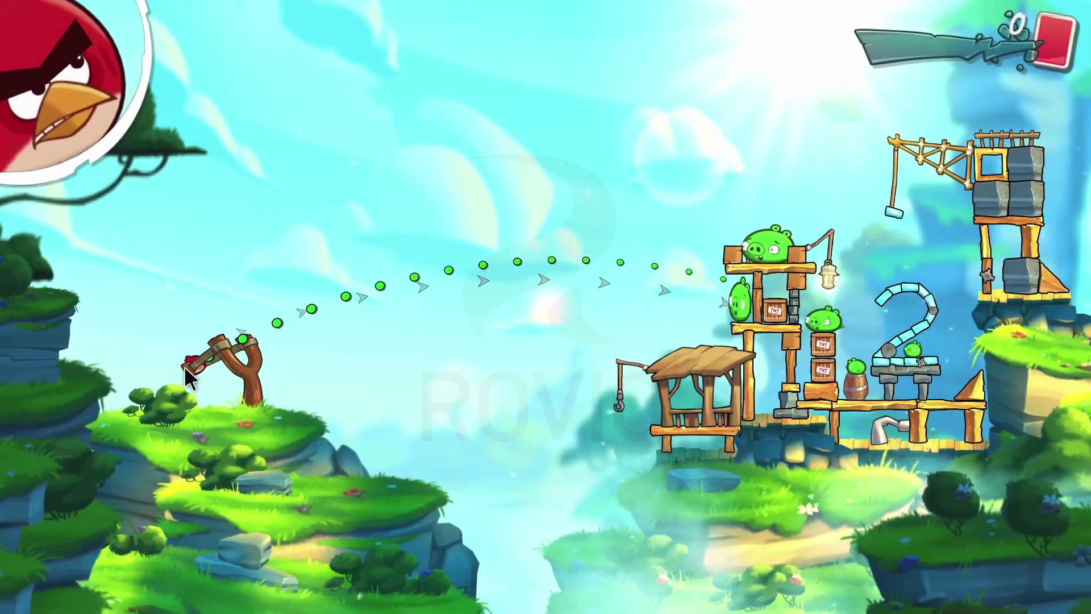
left_click_drag(175, 356, 172, 364)
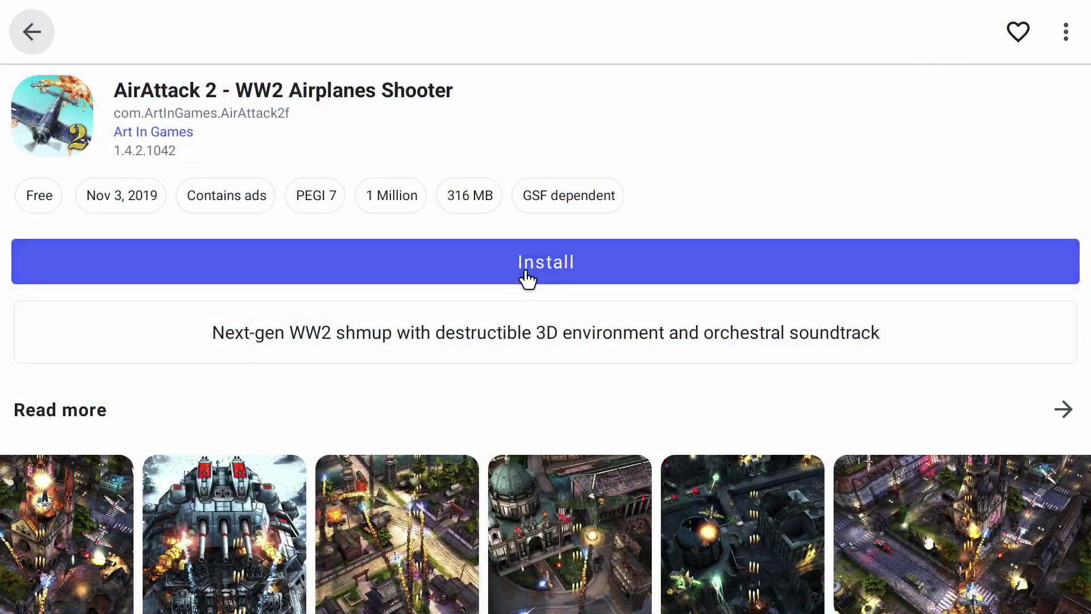
Install AirAttack 2 and play it, firing the super cannon and steering the plane left and right.
left_click(529, 274)
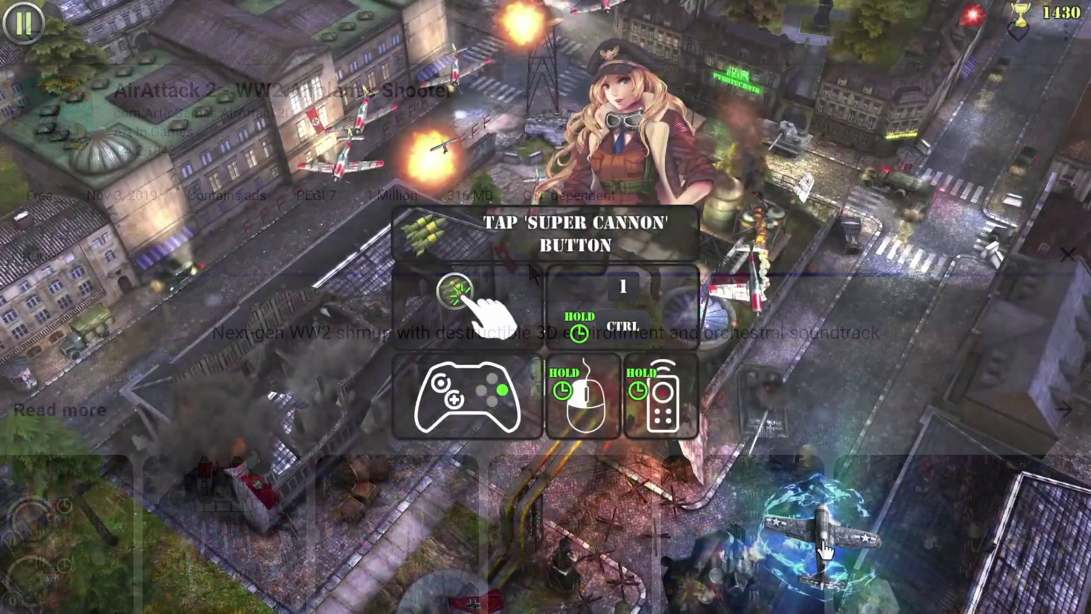
key("ctrl")
key("Left")
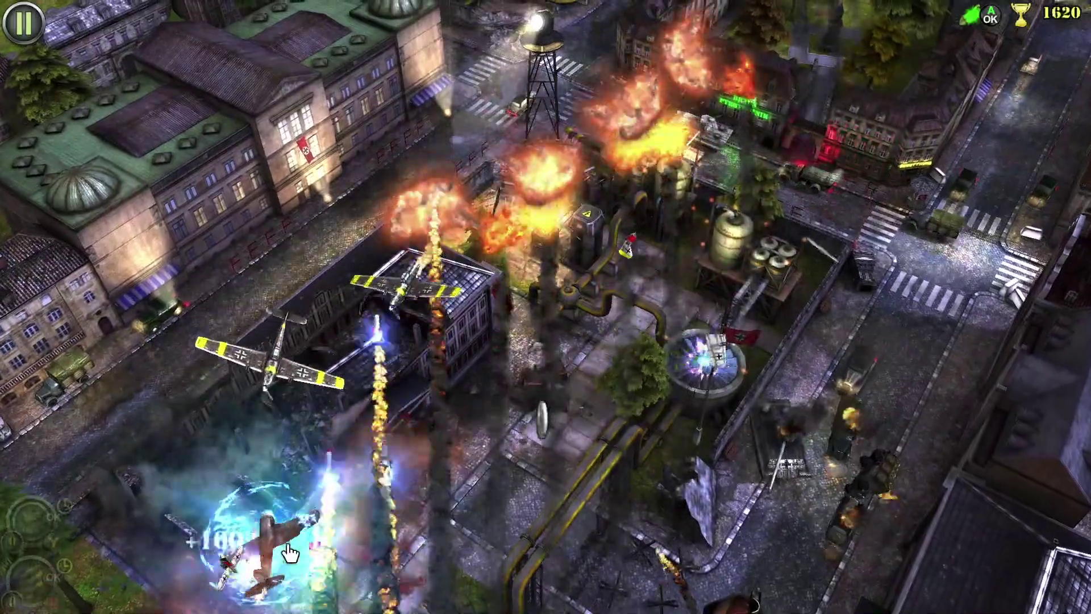
key("Right")
mouse_move(534, 534)
left_mouse_down()
mouse_move(861, 480)
mouse_move(642, 500)
mouse_move(909, 500)
mouse_move(305, 517)
mouse_move(513, 515)
mouse_move(522, 537)
left_mouse_up()
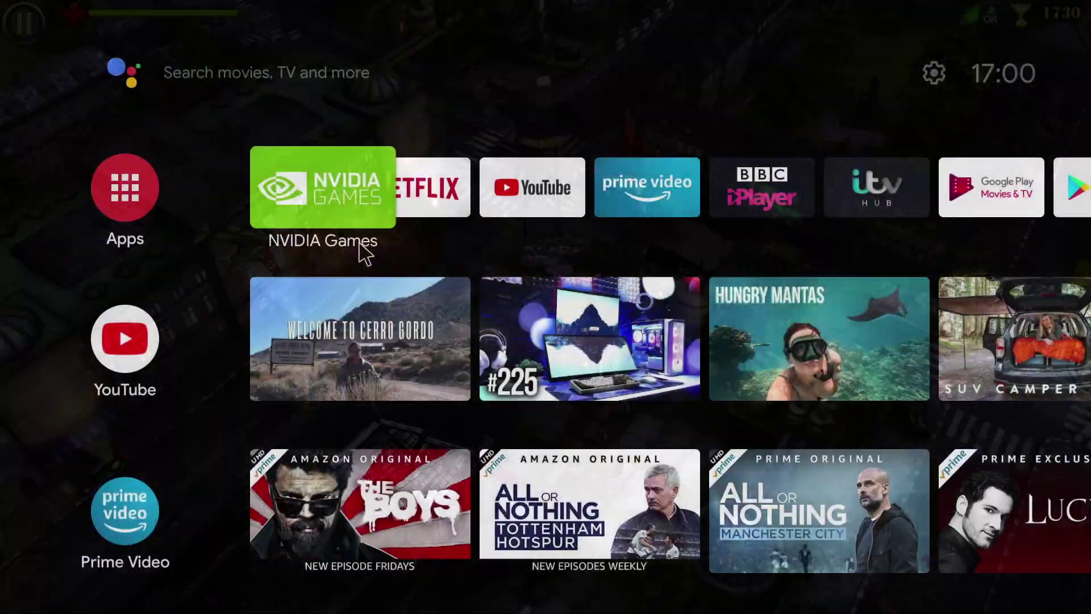
In Downloader, search for 'aurora apk'.
key("Right")
key("Right")
key("Right")
key("Right")
key("Right")
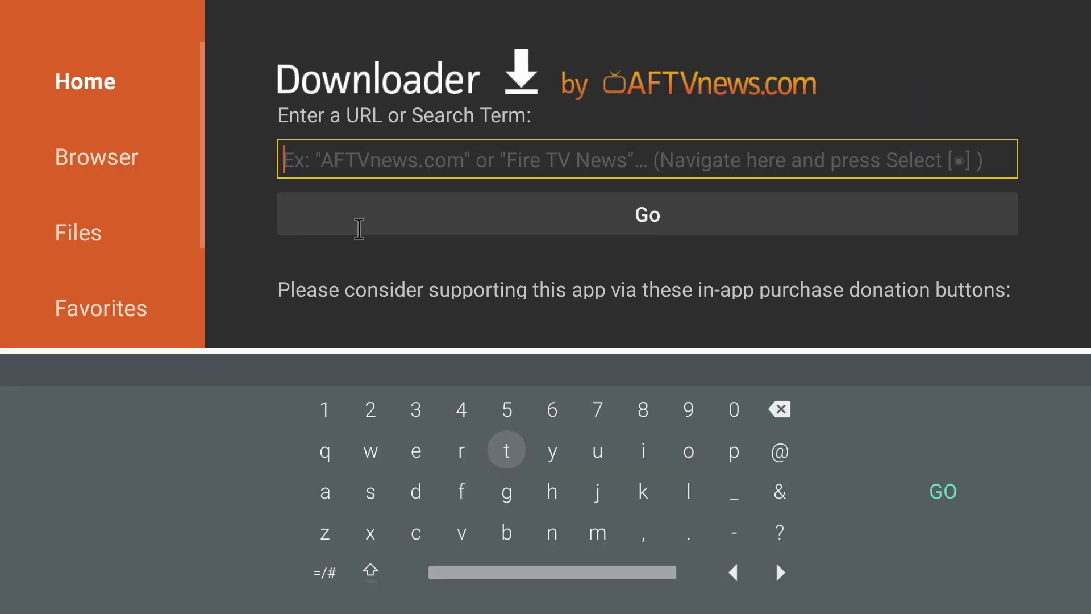
type("aurora")
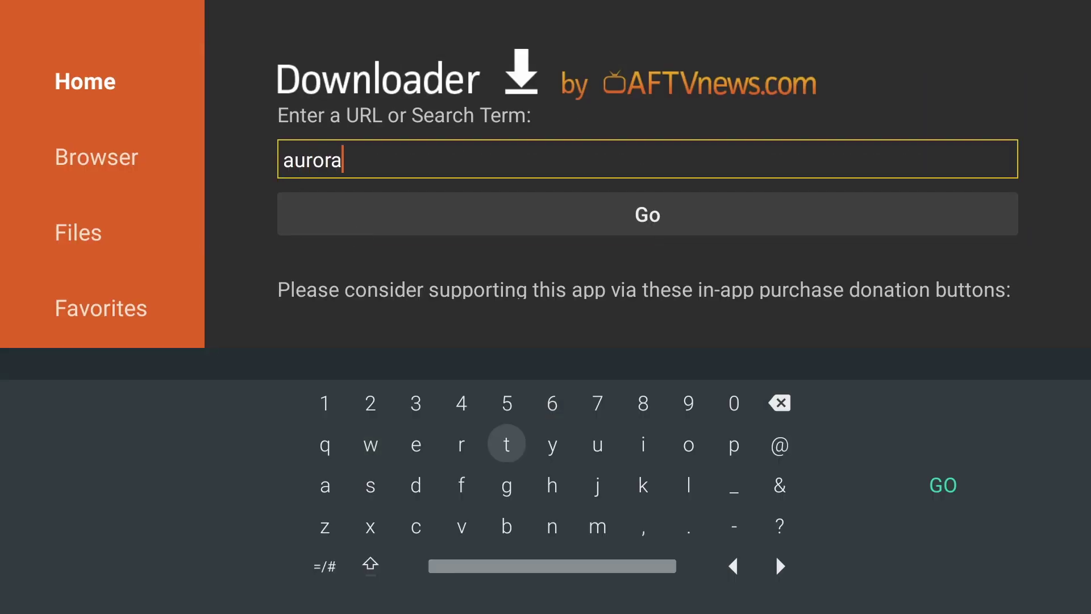
type(" apk")
key("Return")
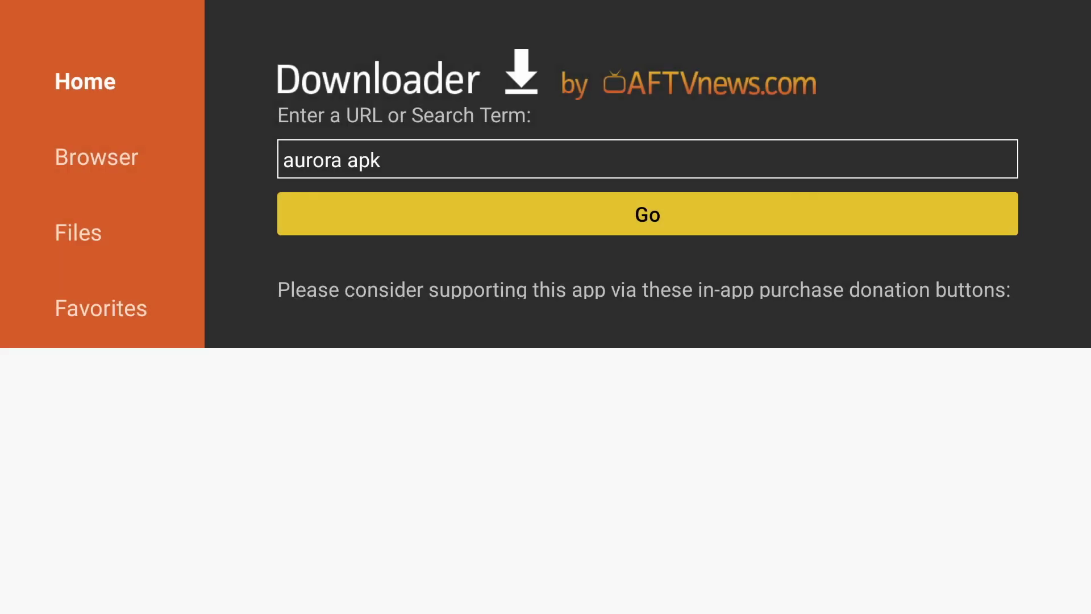
Open the f-droid.org Aurora Store result and download the F-Droid client.
scroll(460, 307, "down", 5)
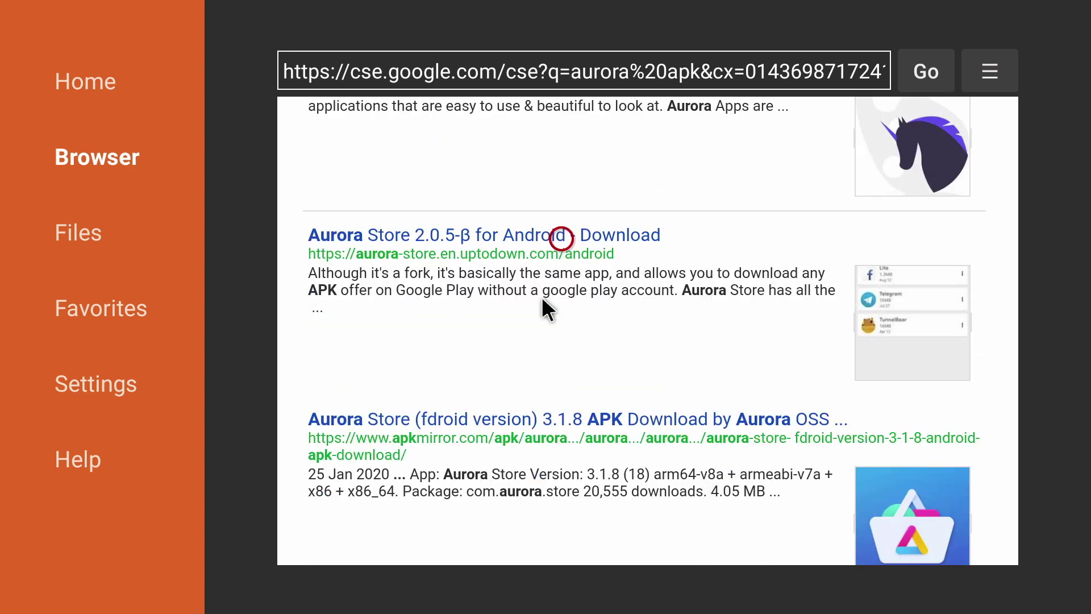
left_click(536, 409)
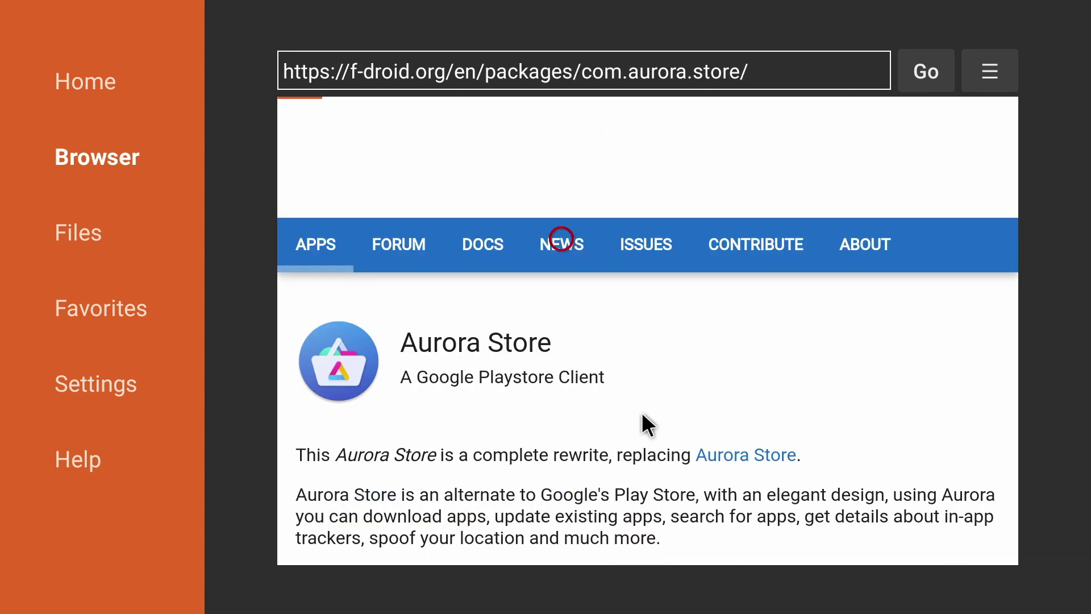
scroll(478, 304, "down", 3)
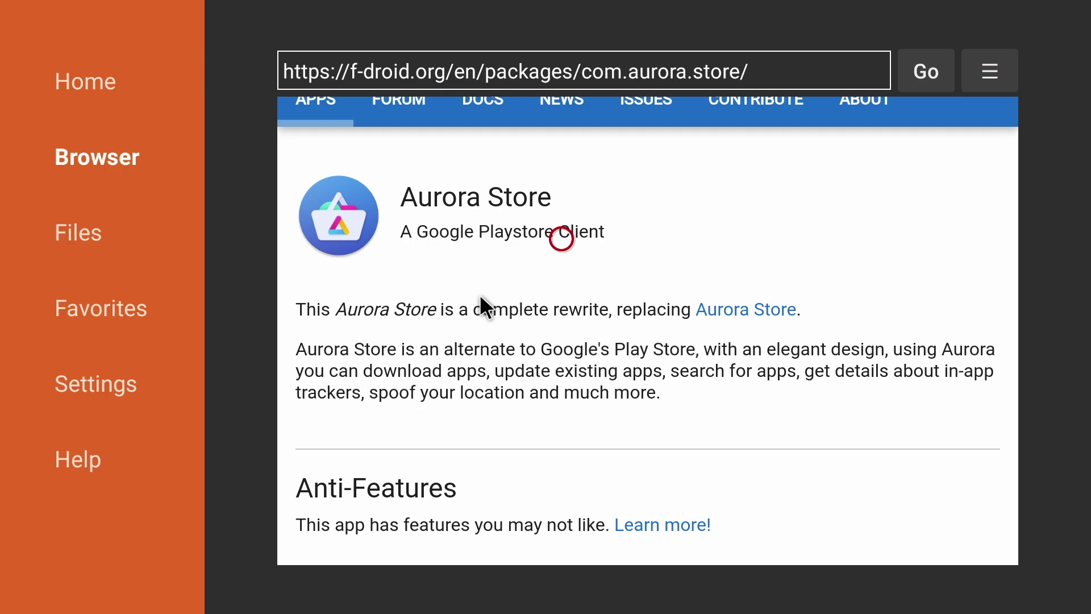
scroll(480, 294, "down", 15)
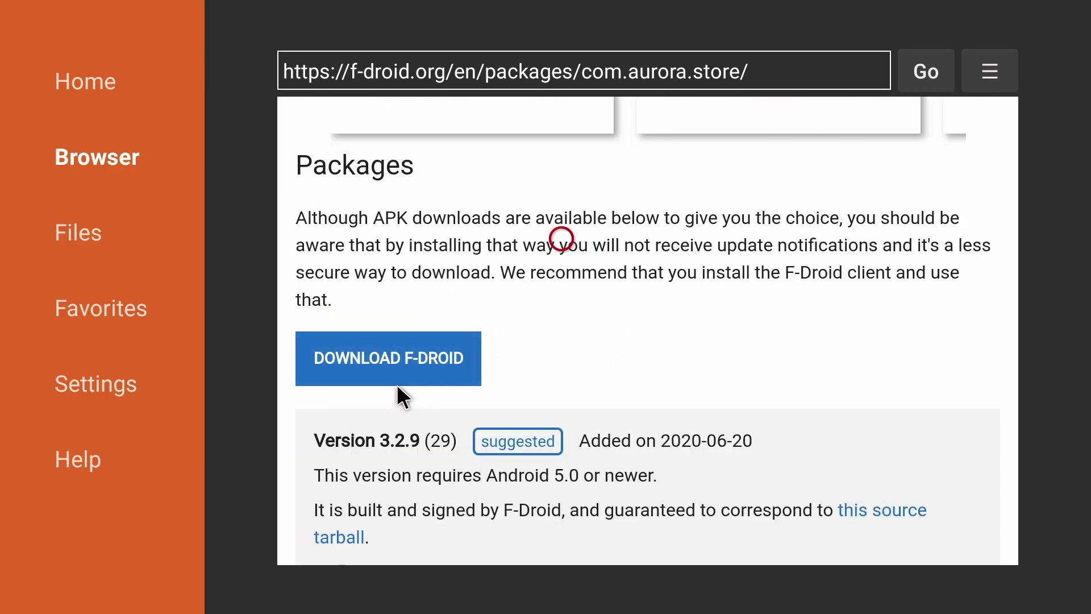
left_click(401, 369)
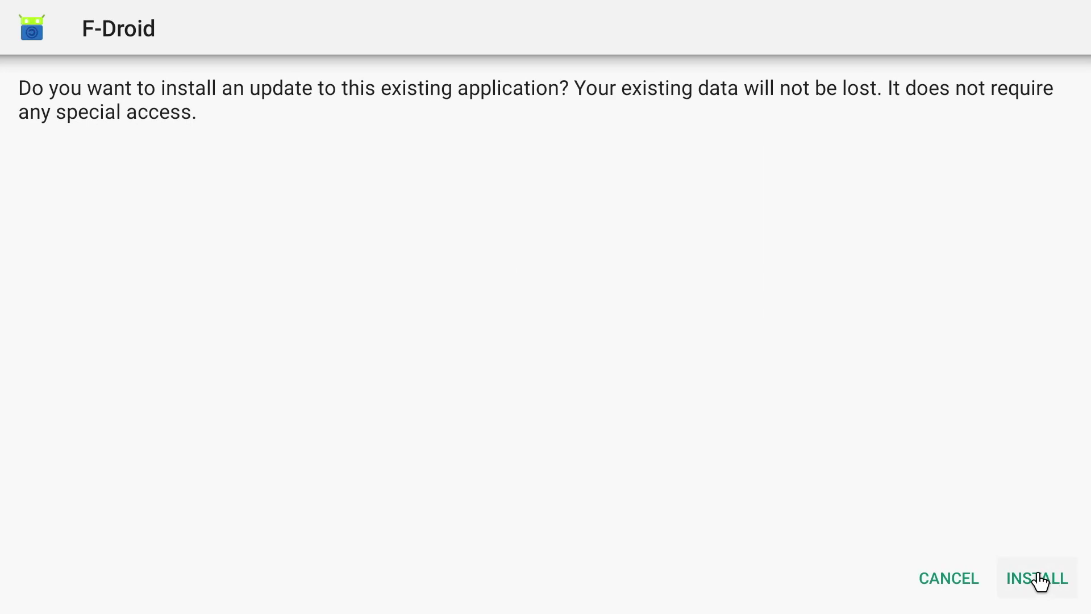
Install and open F-Droid, then search it for aurora.
left_click(1041, 581)
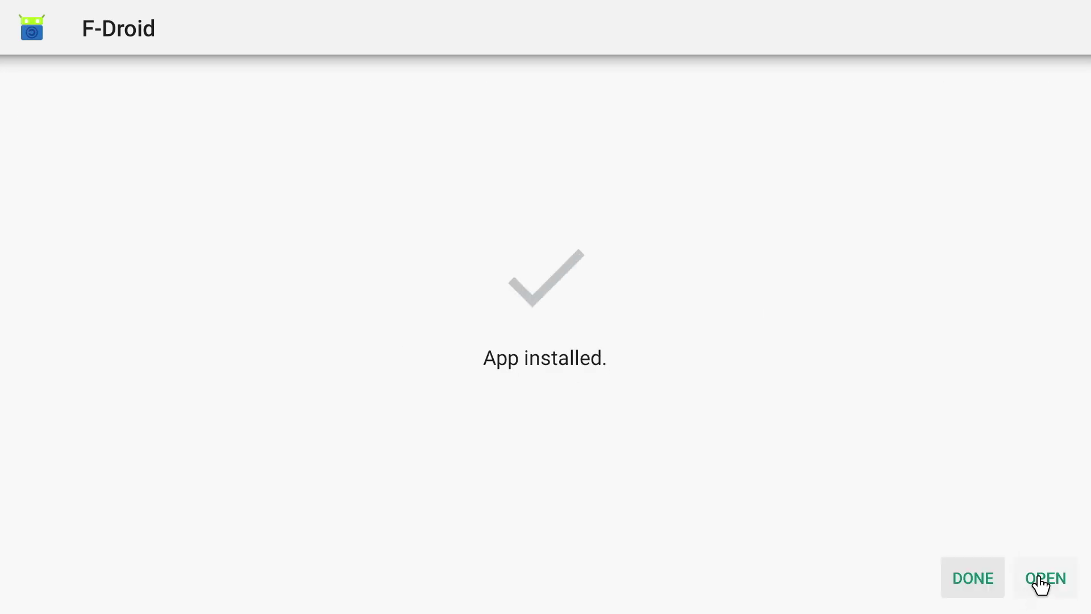
left_click(1041, 580)
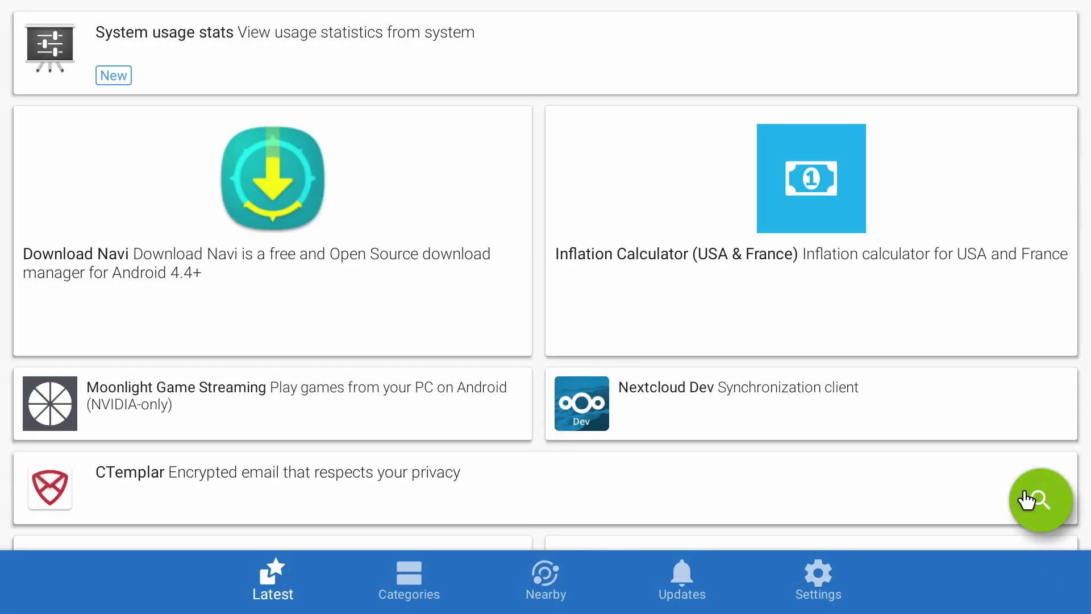
left_click(1027, 500)
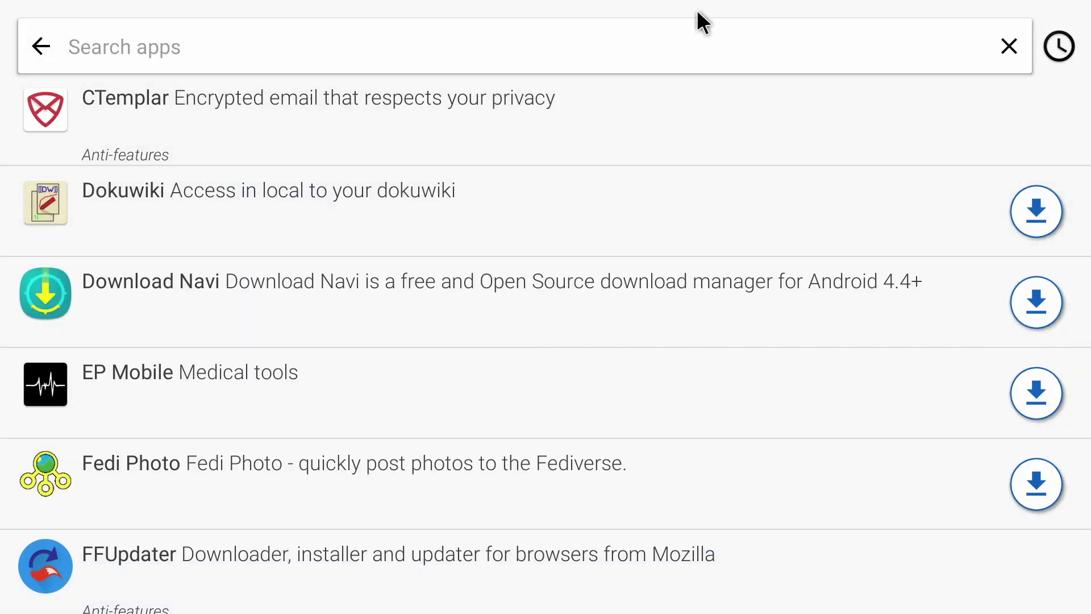
type("aurora")
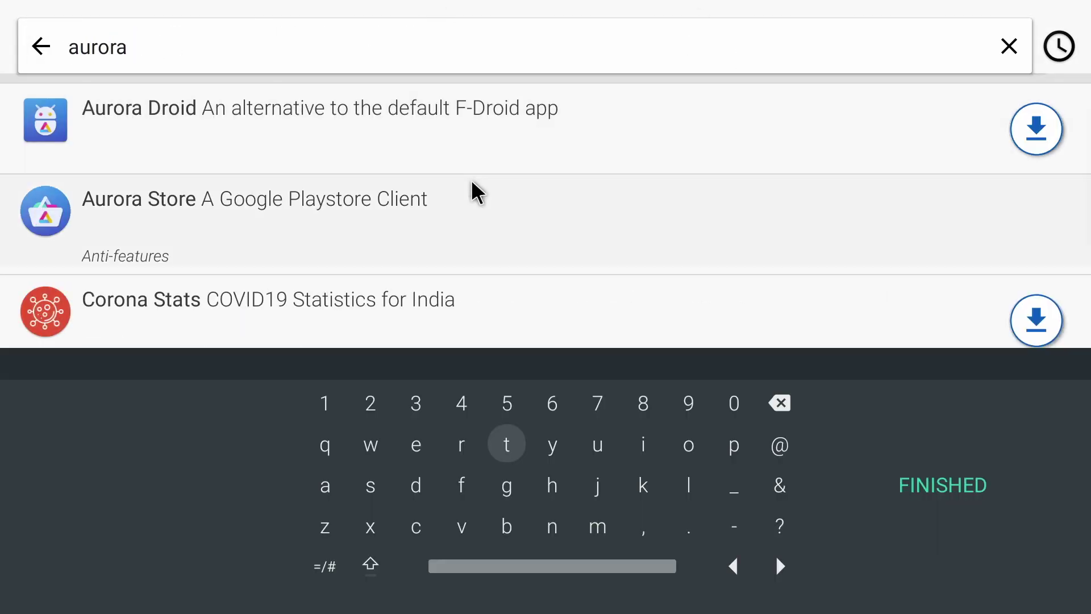
Install Aurora Store from its F-Droid page and launch it.
left_click(470, 208)
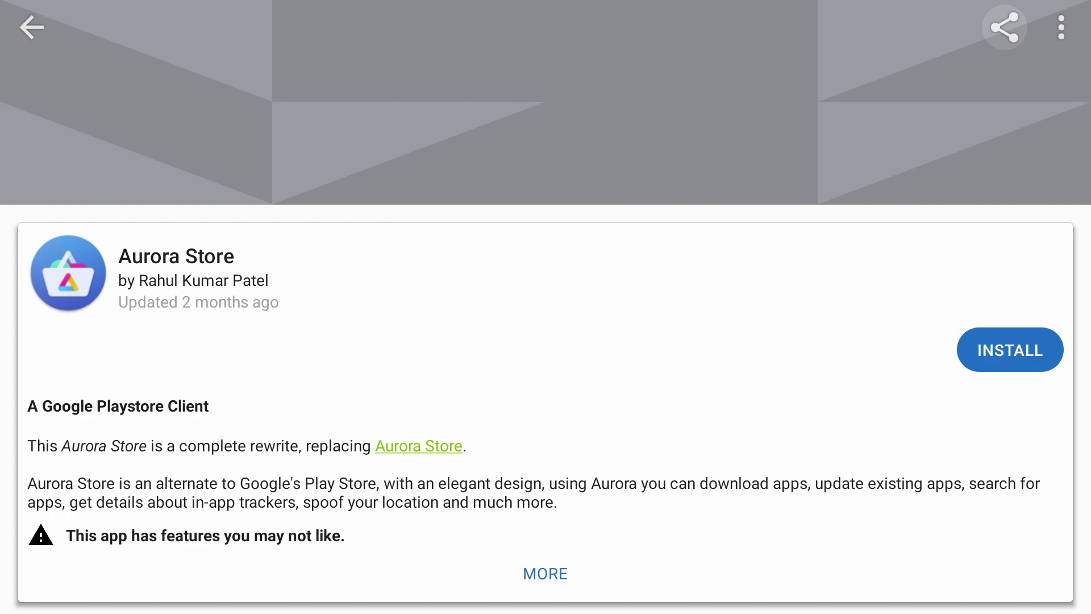
left_click(1010, 349)
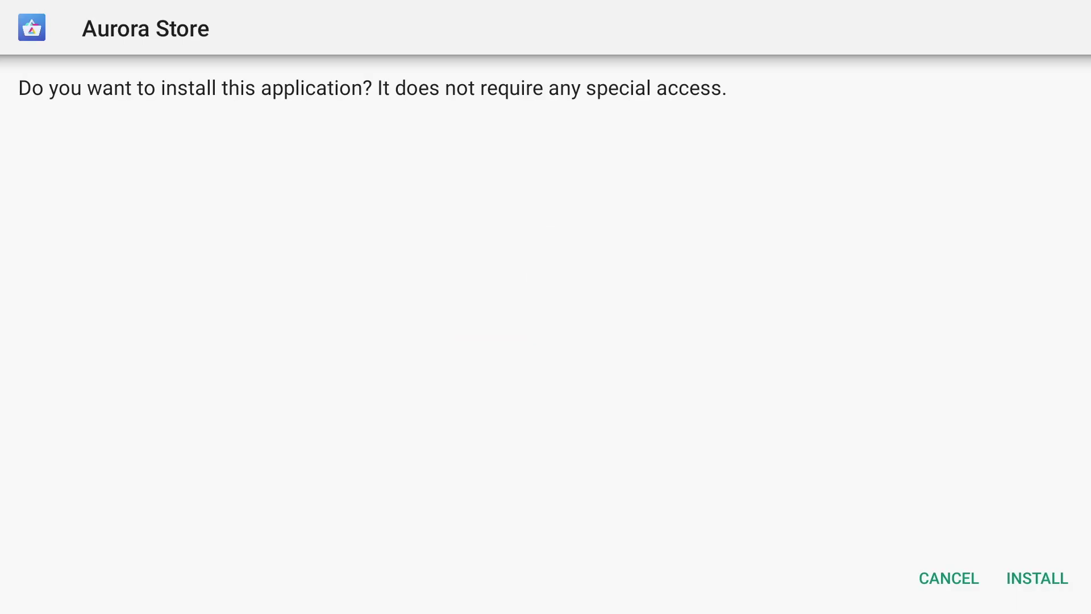
left_click(1035, 577)
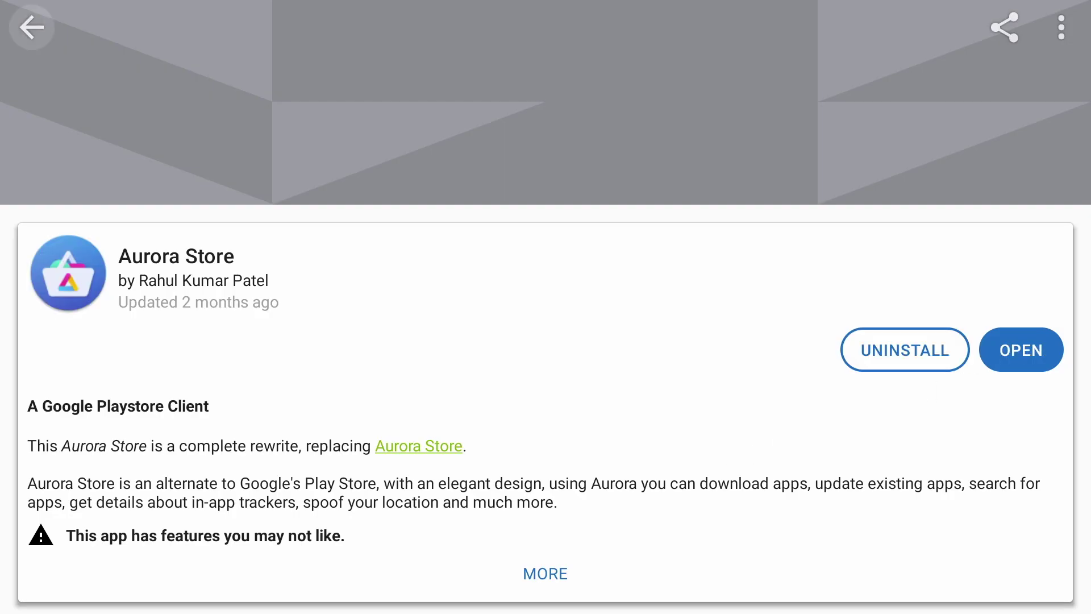
left_click(1021, 351)
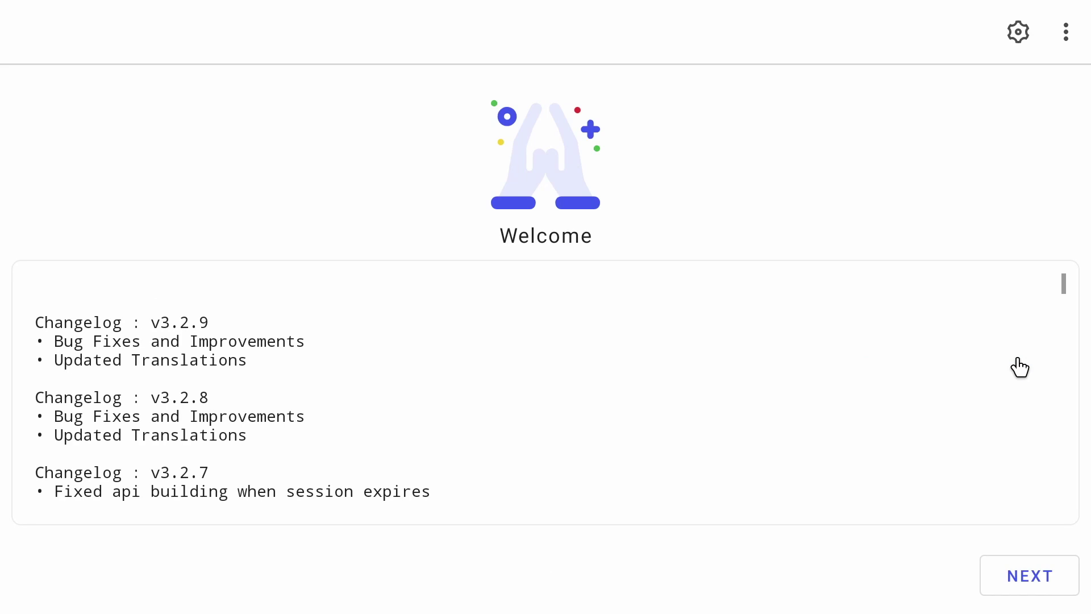
Move past the v3.2.9 changelog, allow file access, and choose ANONYMOUS login.
left_click(1025, 577)
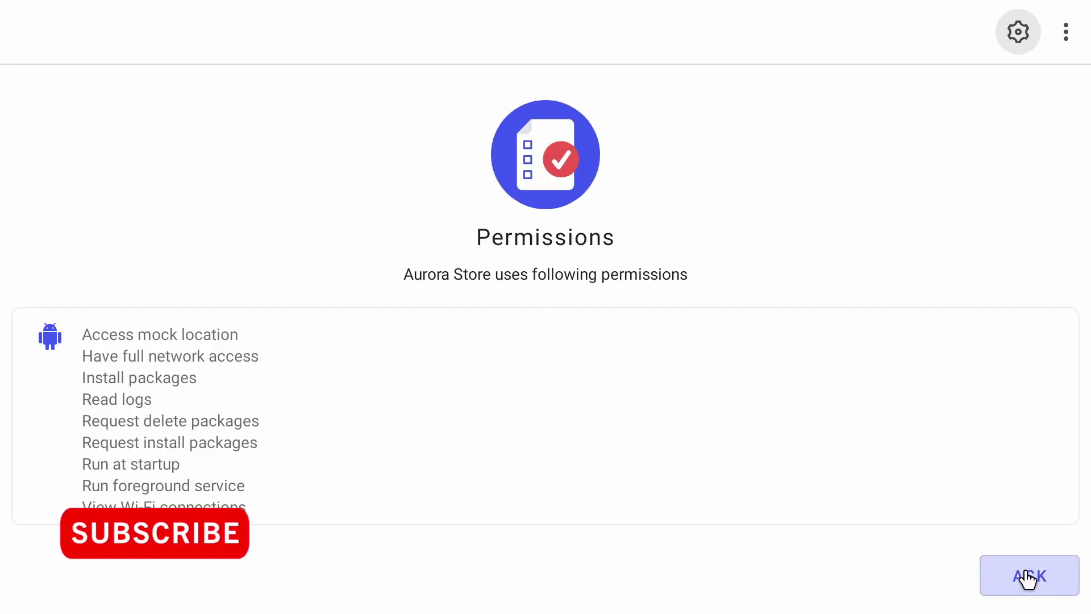
left_click(1029, 577)
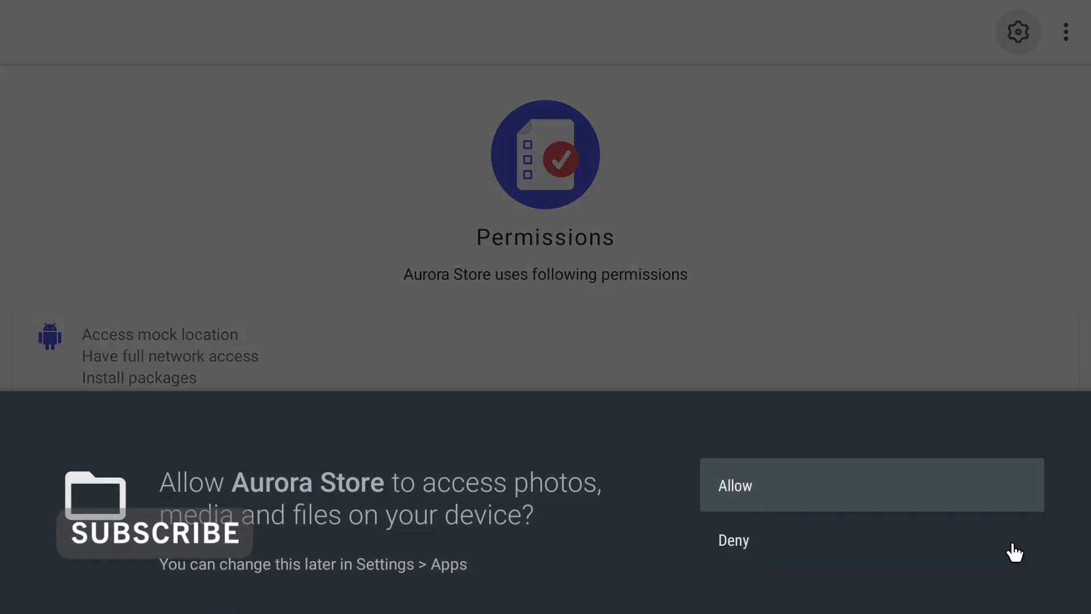
left_click(893, 488)
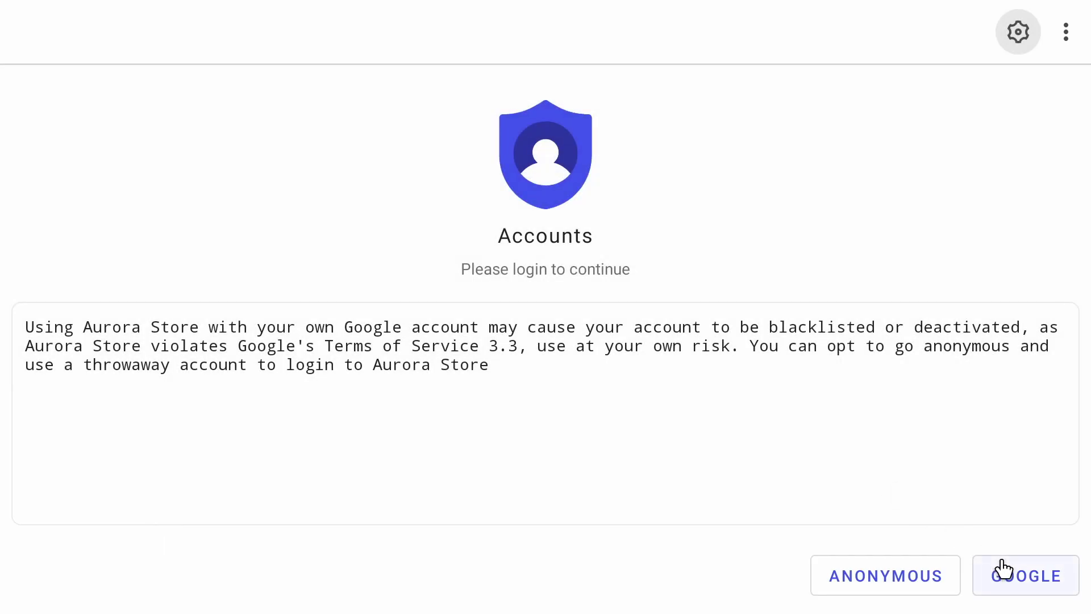
left_click(901, 580)
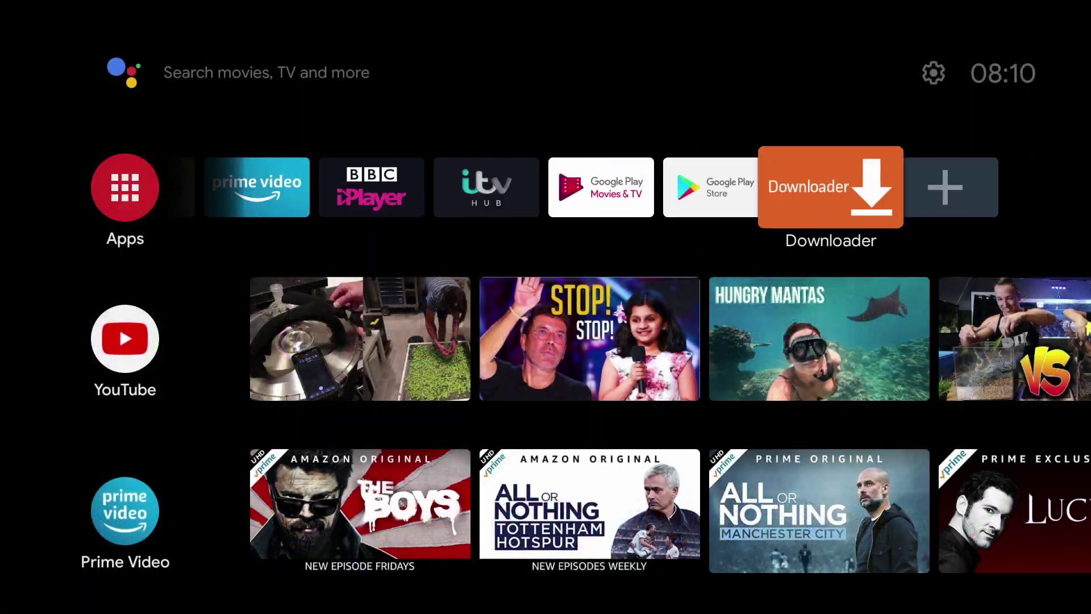
Add Aurora Store from Select app to the favourites row, then launch it to the Accounts screen.
key("Right")
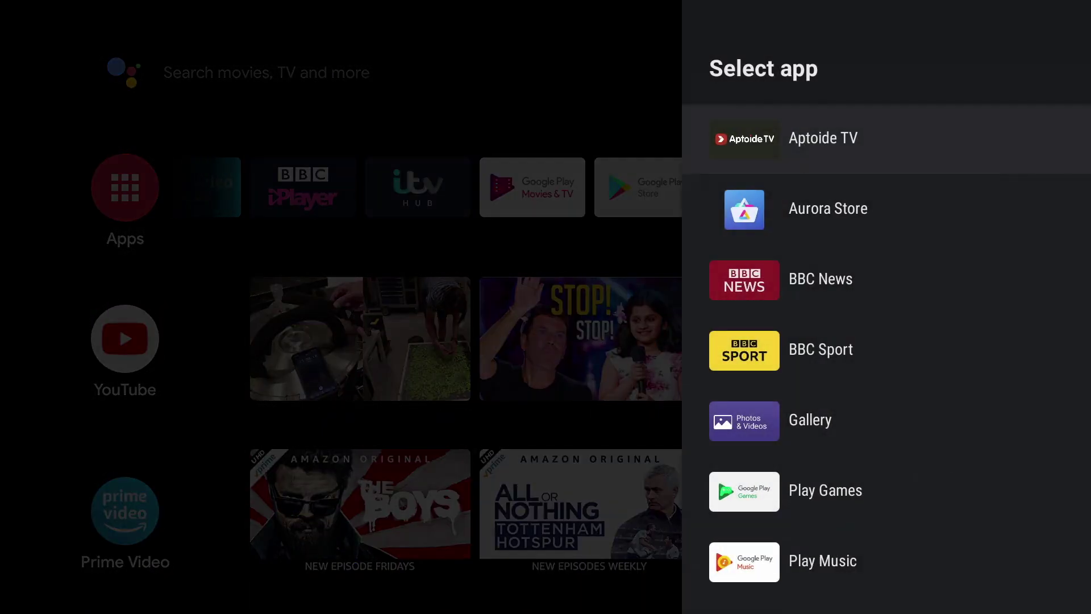
key("Down")
key("Down")
key("Down")
key("Down")
key("Up")
key("Up")
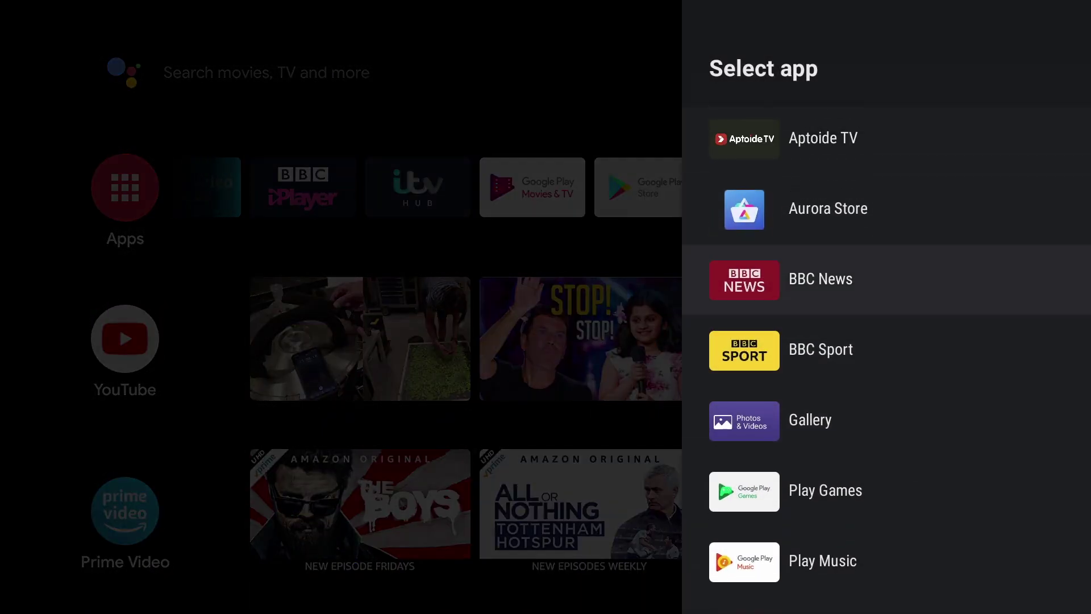
key("Return")
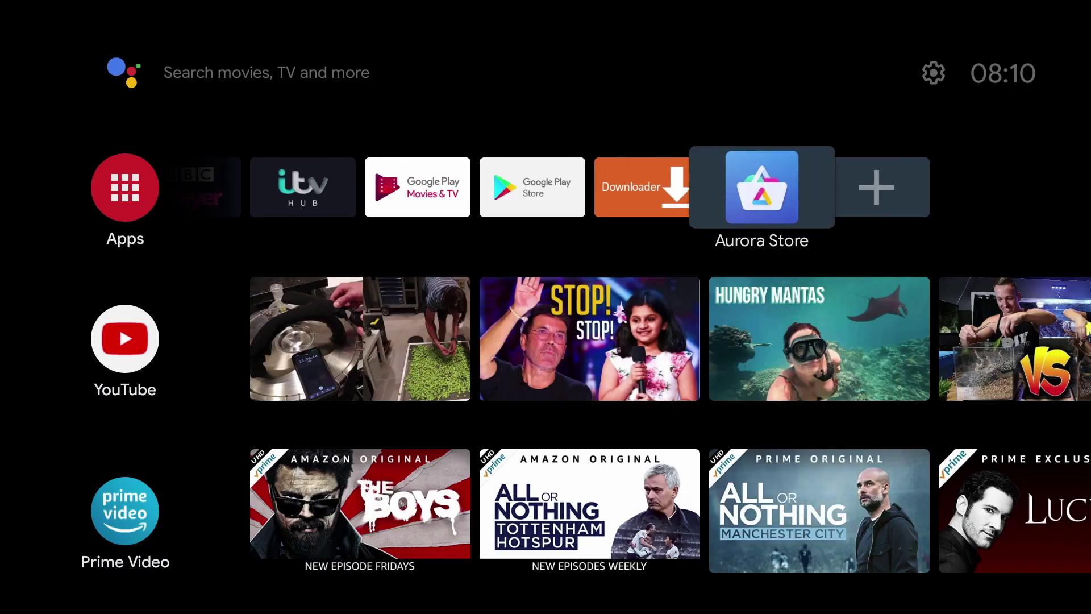
key("Return")
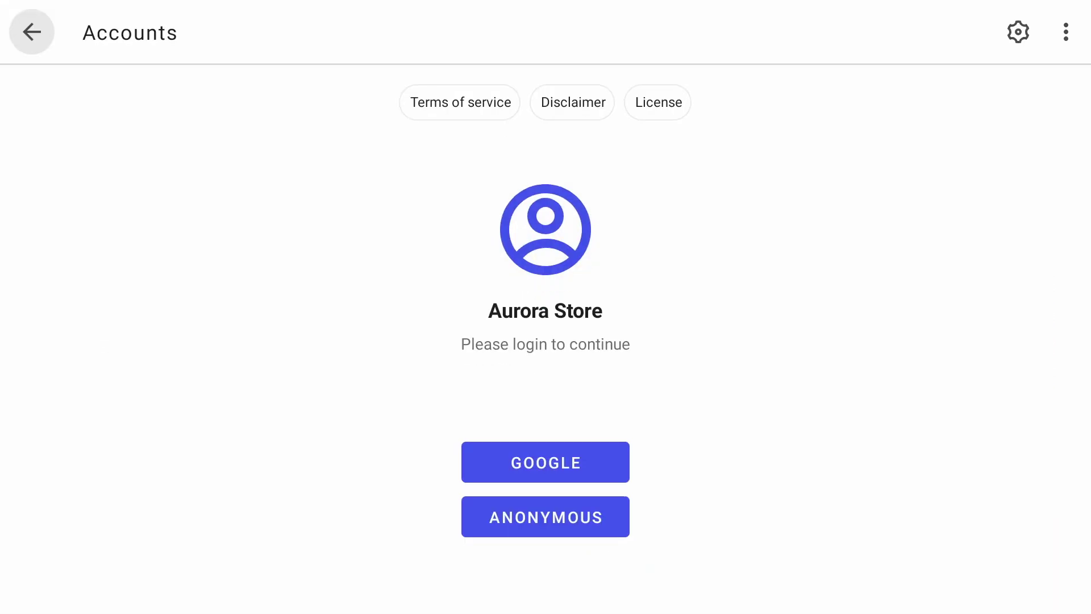